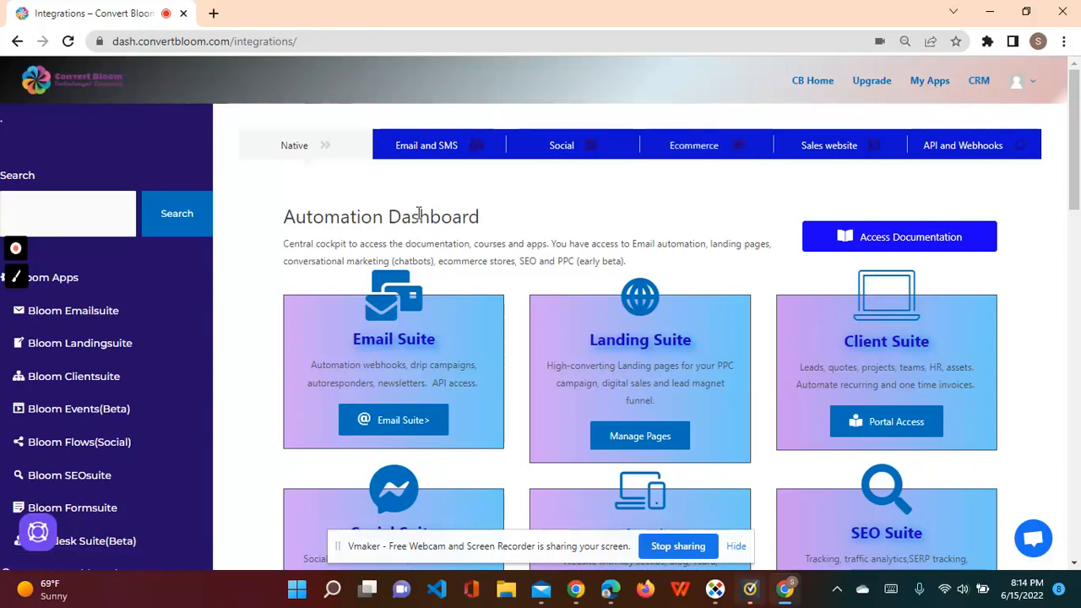
# - Open My Apps and launch the landing page manager from the Landing Suite
pyautogui.click(928, 82)
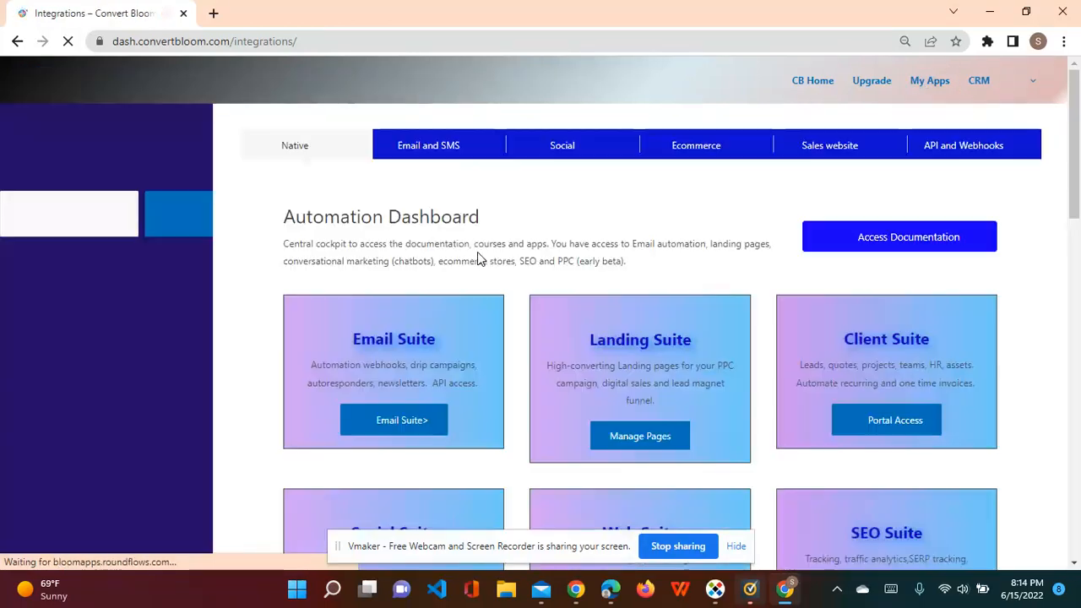
pyautogui.scroll(-1, 448, 242)
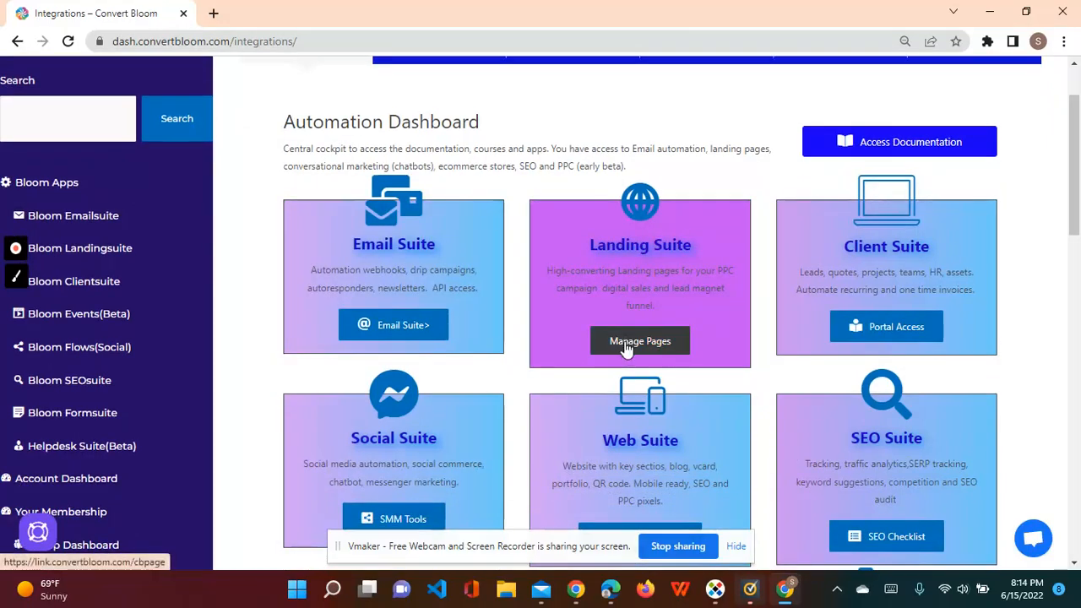
pyautogui.click(625, 346)
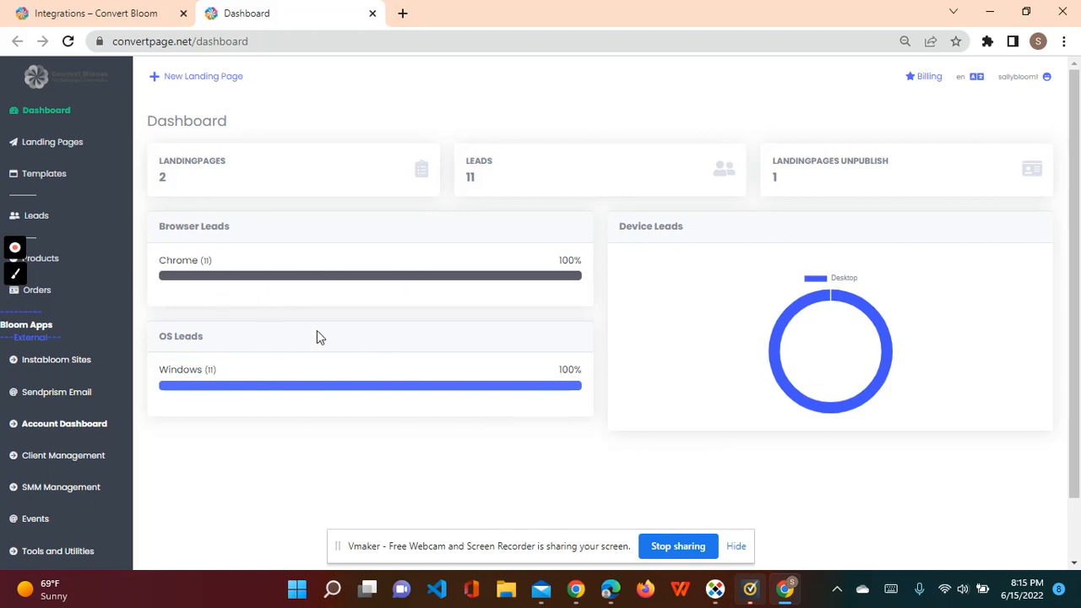
# - Hide the screen-sharing notice, look over the landing page dashboard and open the list of landing pages
pyautogui.click(740, 545)
pyautogui.scroll(-2, 506, 502)
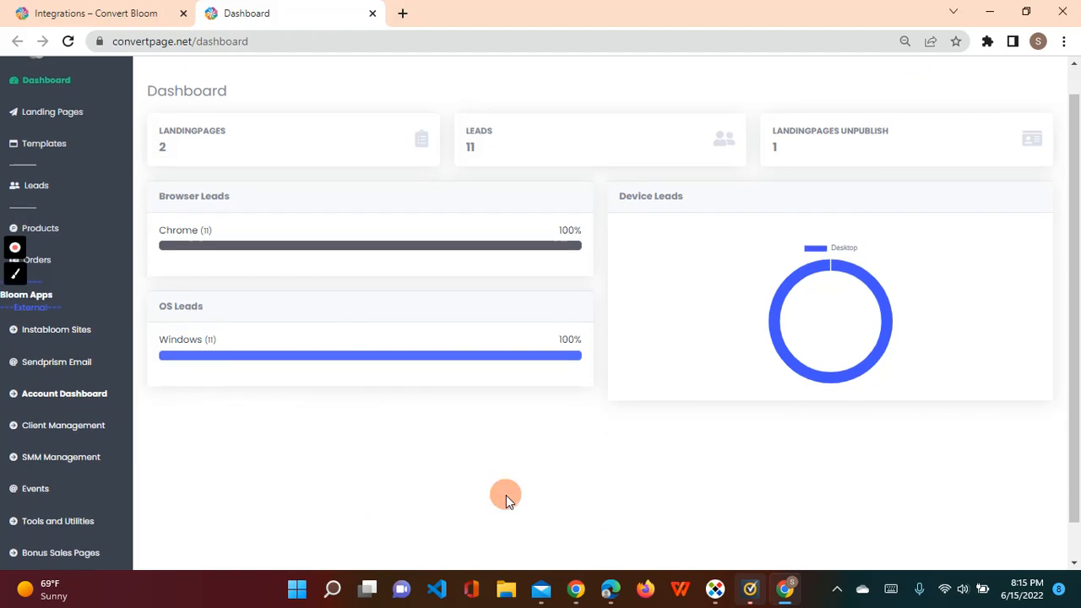
pyautogui.scroll(2, 506, 502)
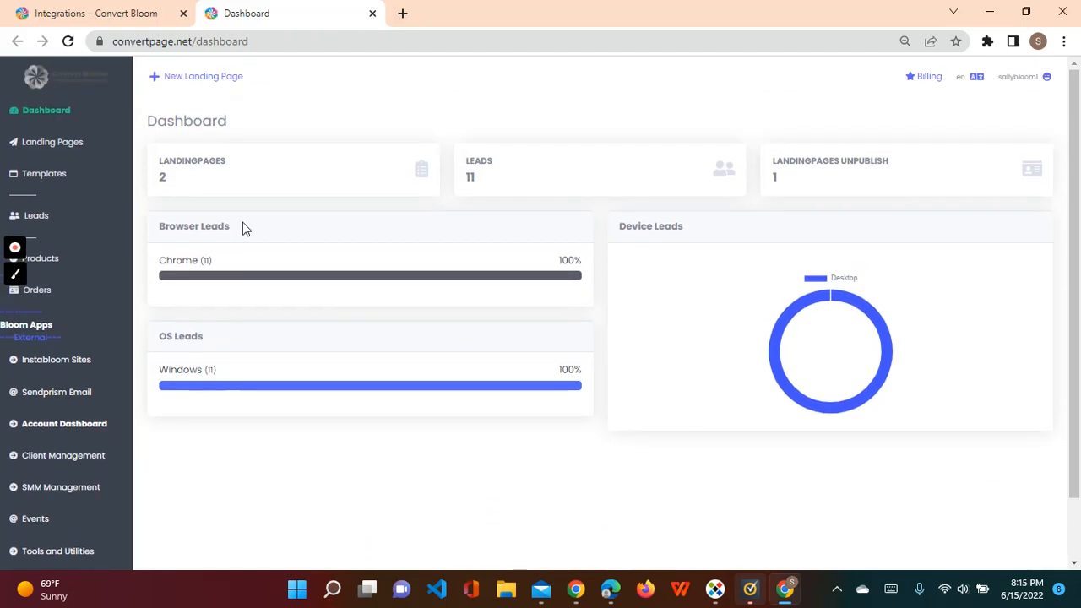
pyautogui.click(15, 144)
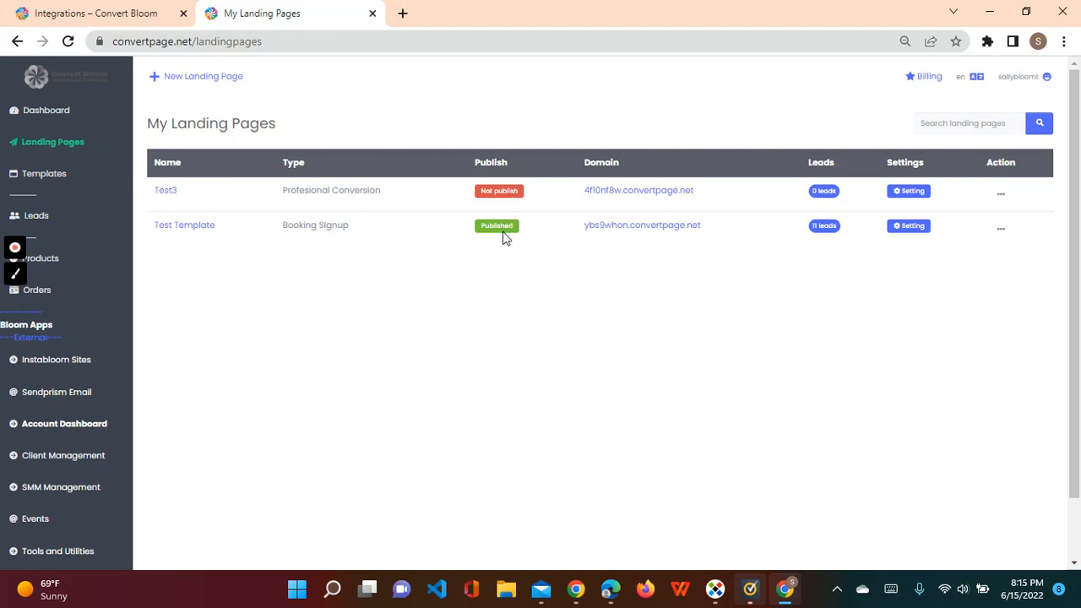
# - Open the published Test Template page through its domain link and look over its content and signup form
pyautogui.click(625, 234)
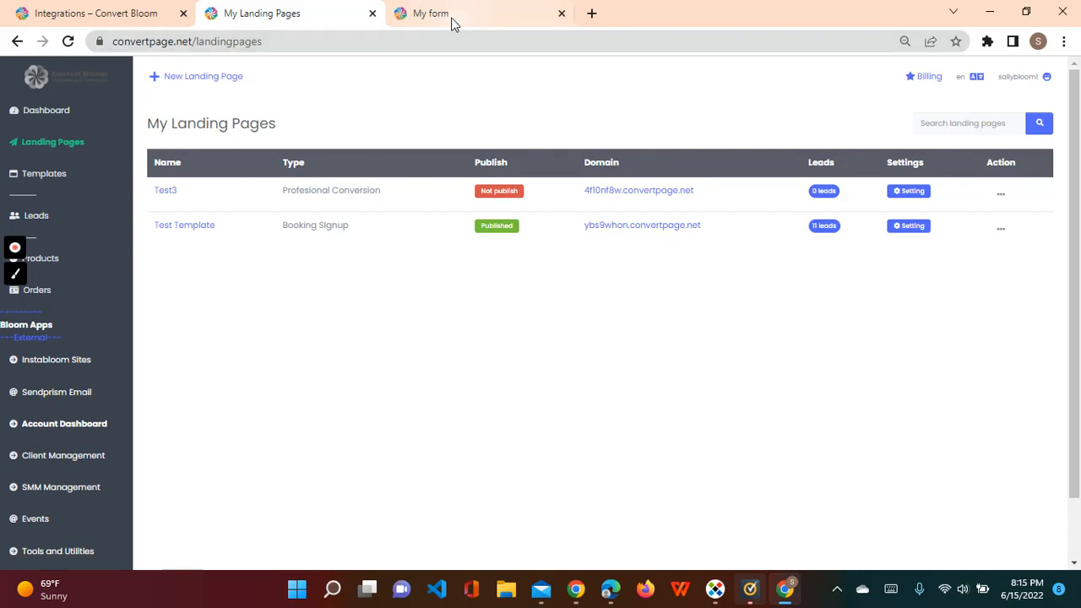
pyautogui.click(451, 21)
pyautogui.scroll(-1, 311, 165)
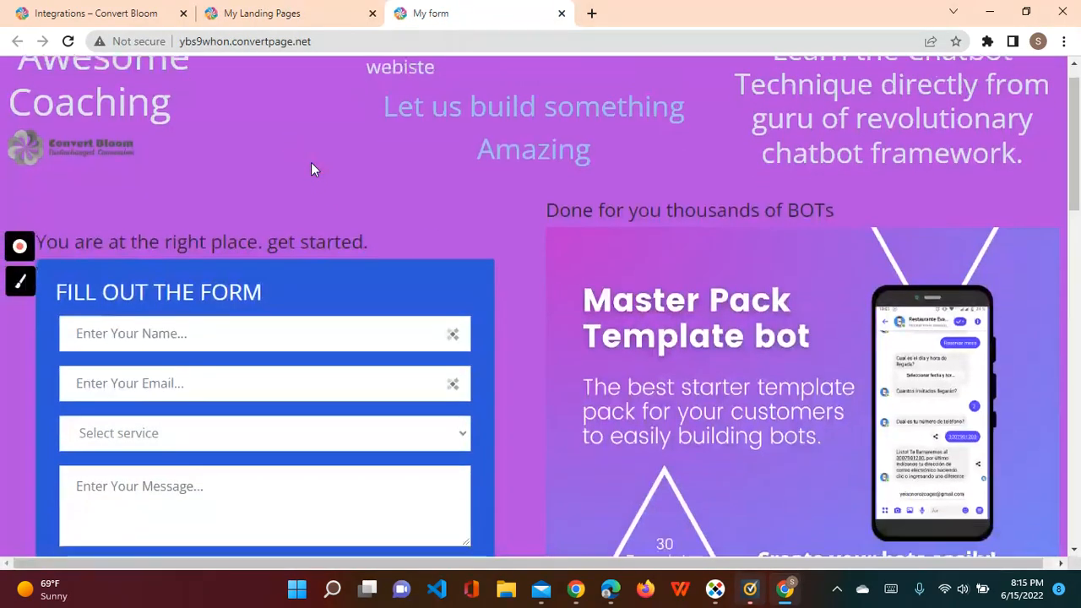
pyautogui.scroll(-10, 310, 169)
pyautogui.scroll(5, 311, 162)
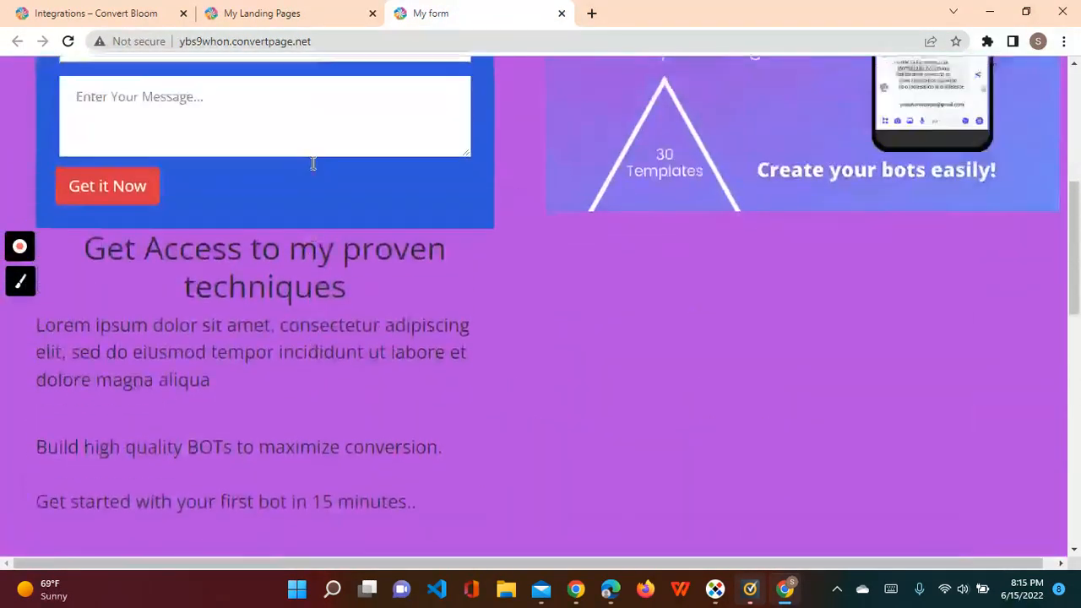
pyautogui.scroll(3, 312, 163)
pyautogui.click(258, 195)
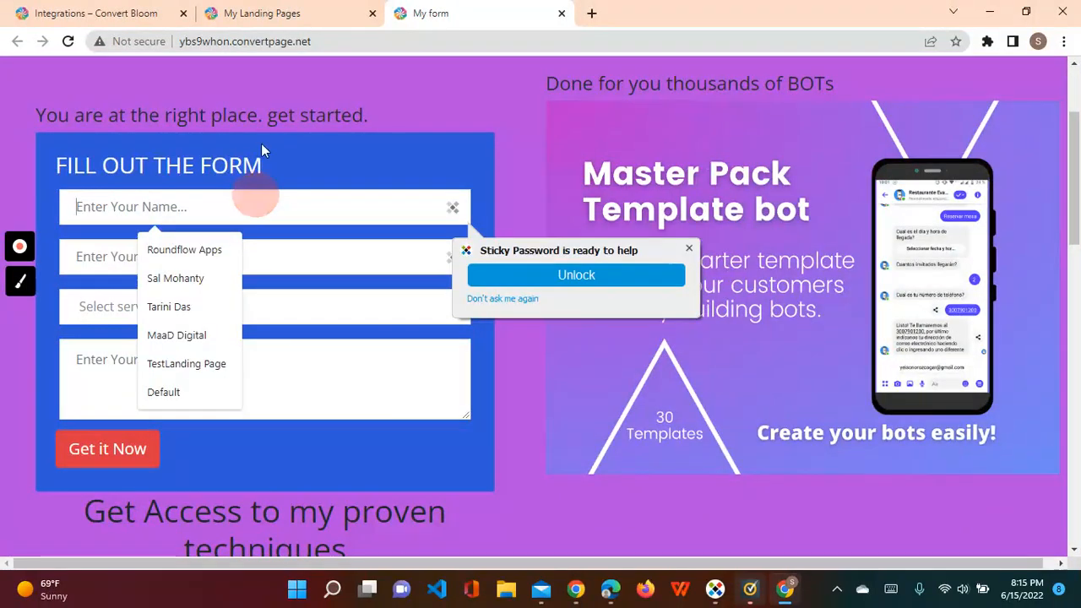
pyautogui.click(253, 115)
# - View the unpublished Test3 page through its domain link, then close it and return to the landing page list
pyautogui.click(288, 10)
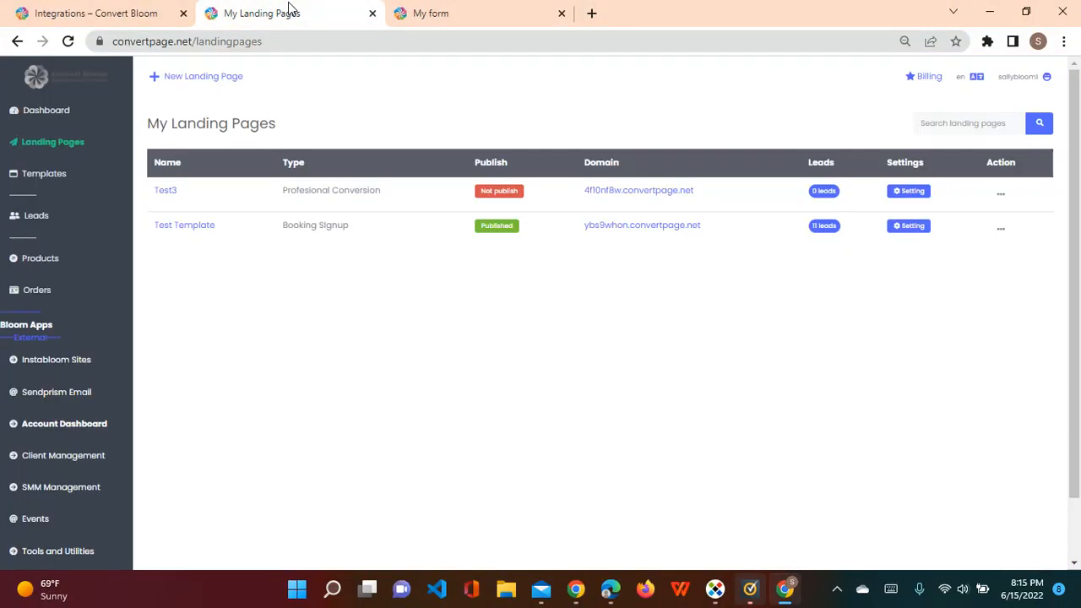
pyautogui.click(626, 199)
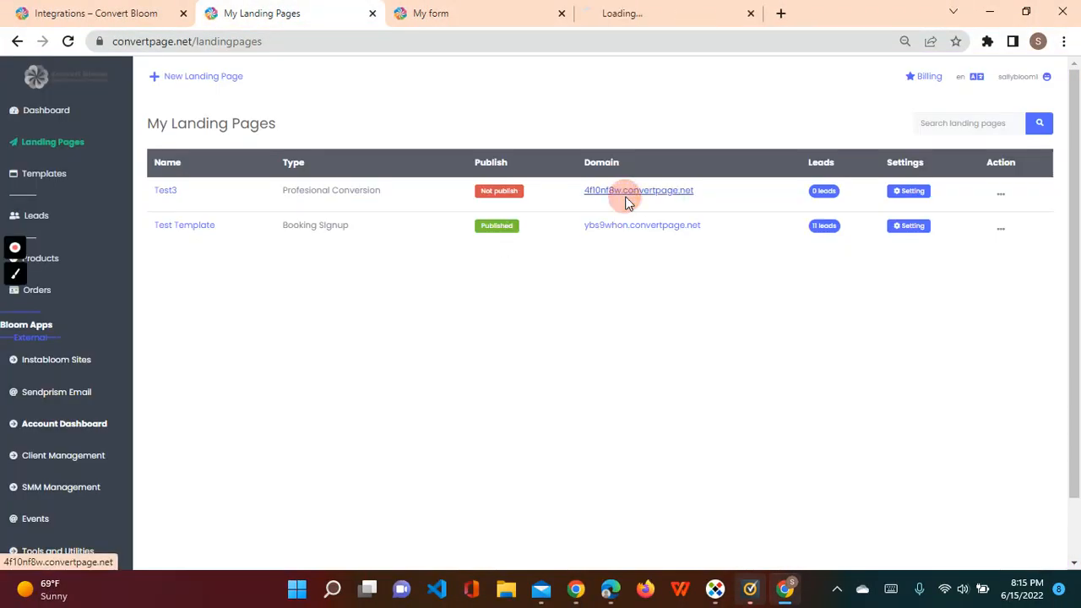
pyautogui.click(639, 15)
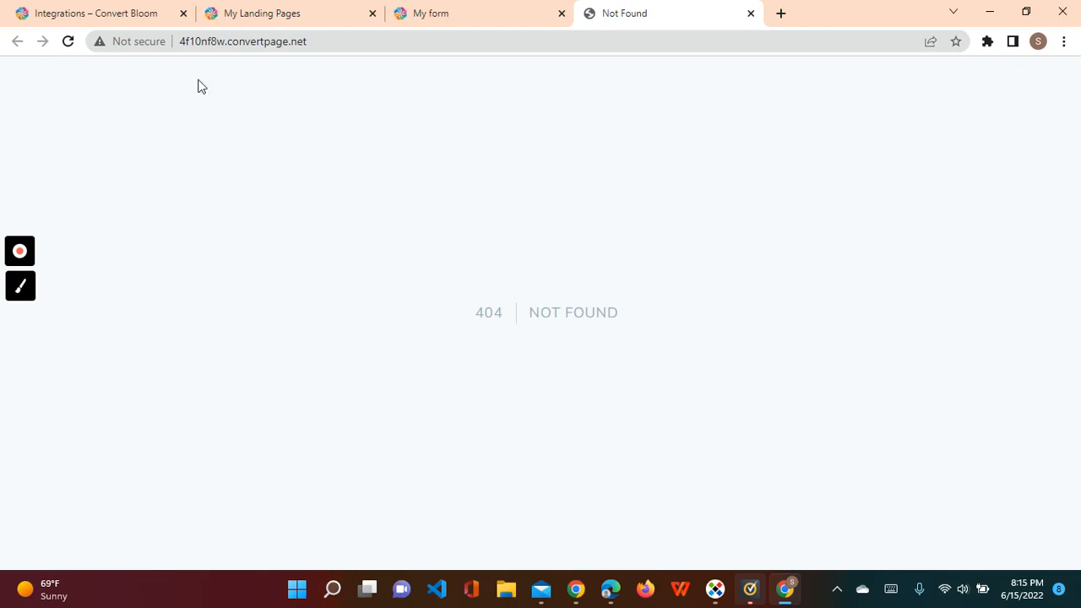
pyautogui.click(187, 42)
pyautogui.click(194, 44)
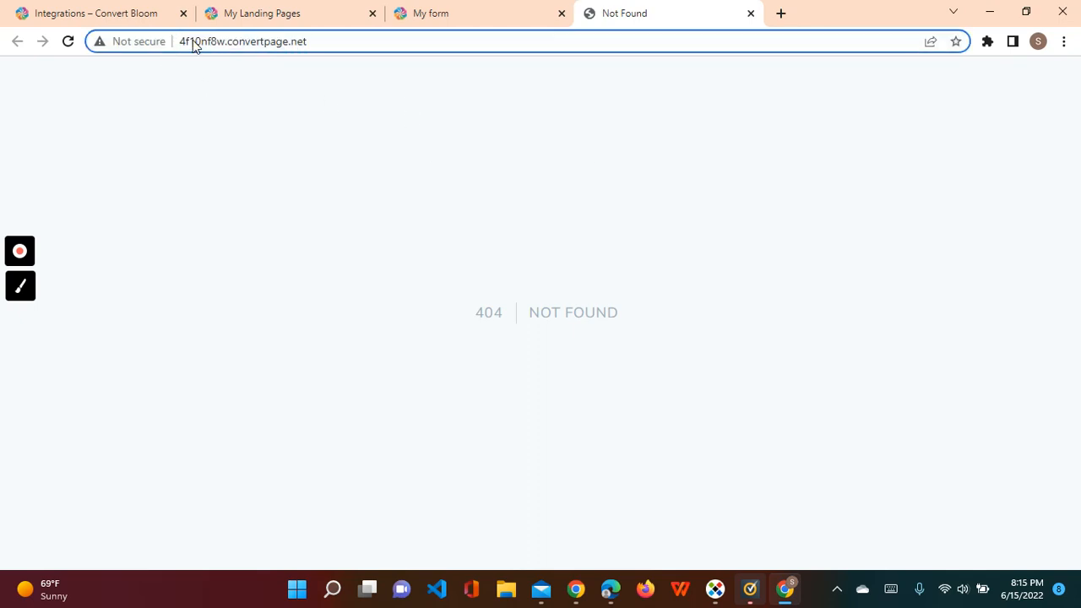
pyautogui.click(750, 15)
pyautogui.click(278, 15)
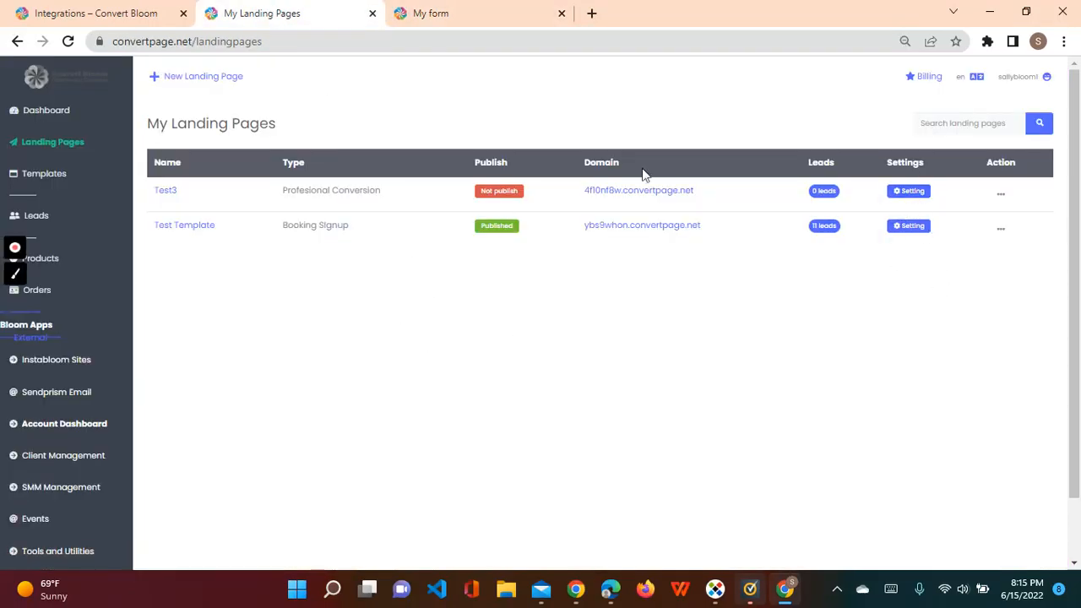
# - Open the Test3 landing page's settings and set its domain type to Your Custom domain
pyautogui.click(907, 192)
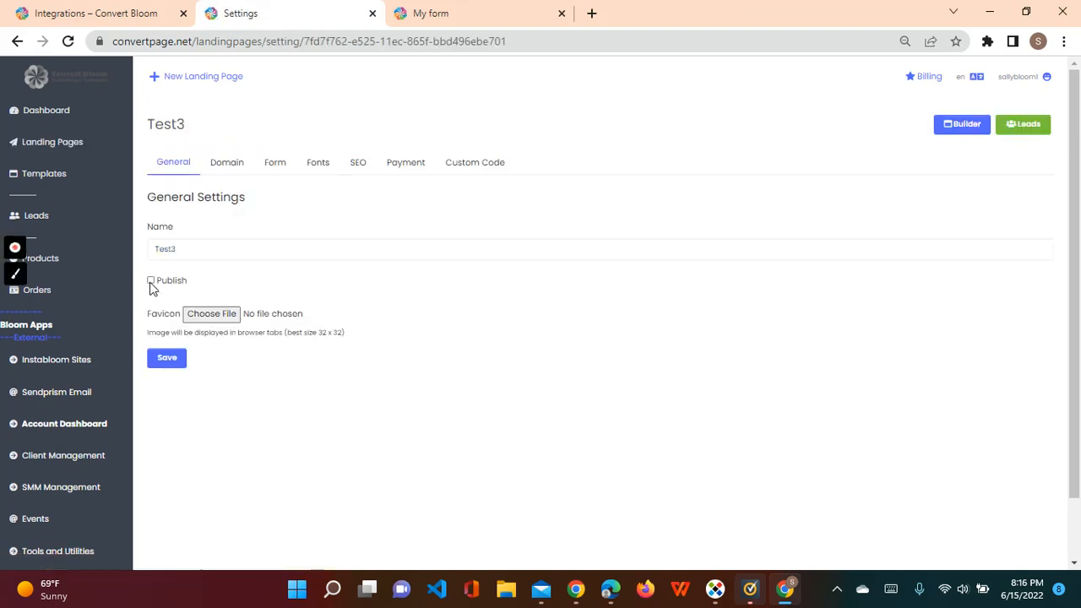
pyautogui.click(229, 166)
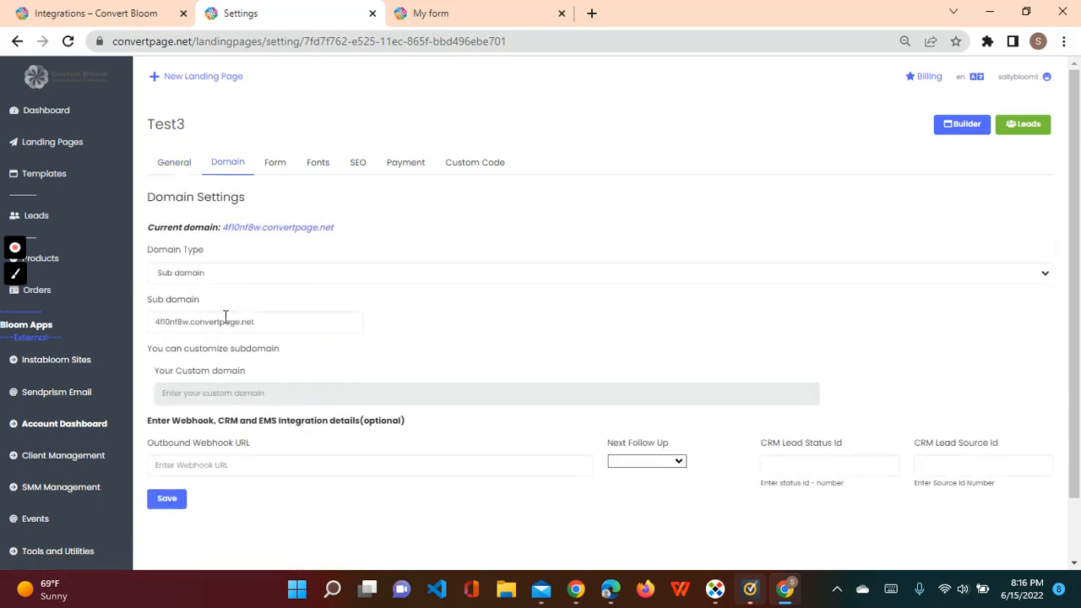
pyautogui.click(208, 273)
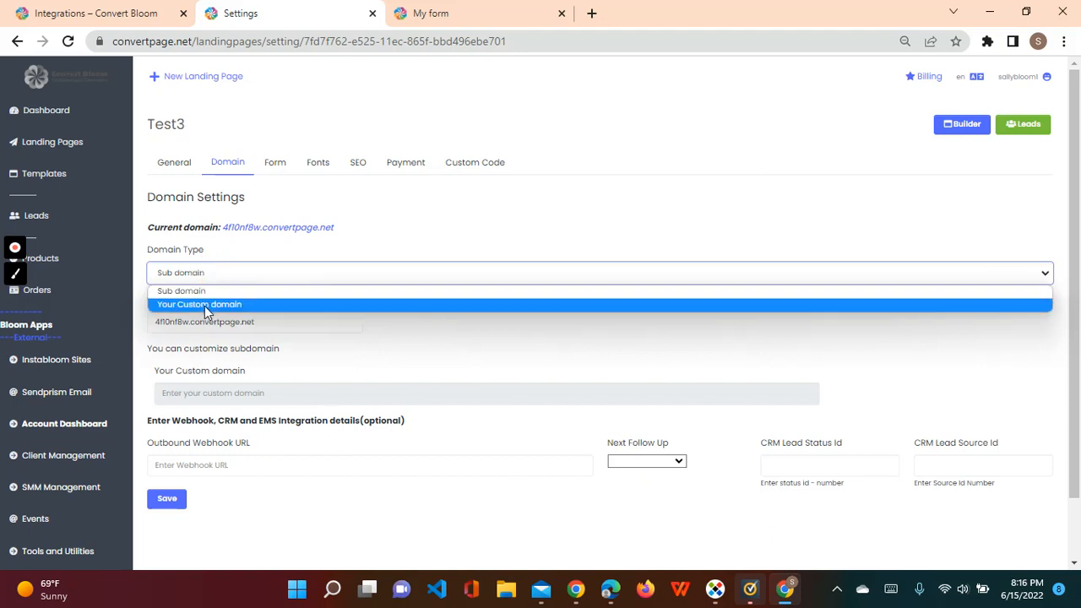
pyautogui.click(205, 306)
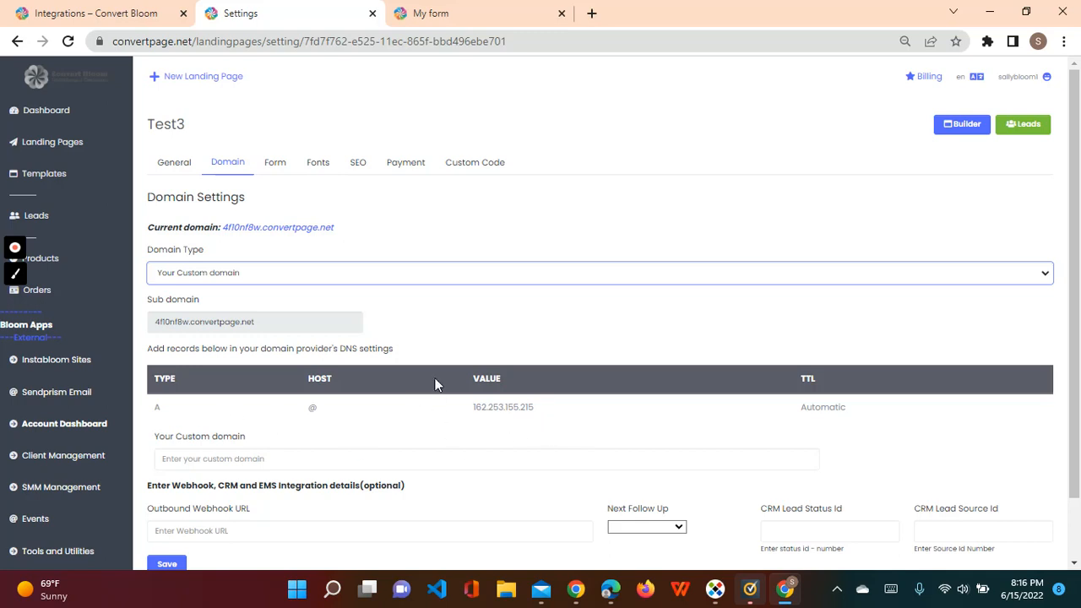
pyautogui.click(660, 429)
pyautogui.scroll(-1, 661, 430)
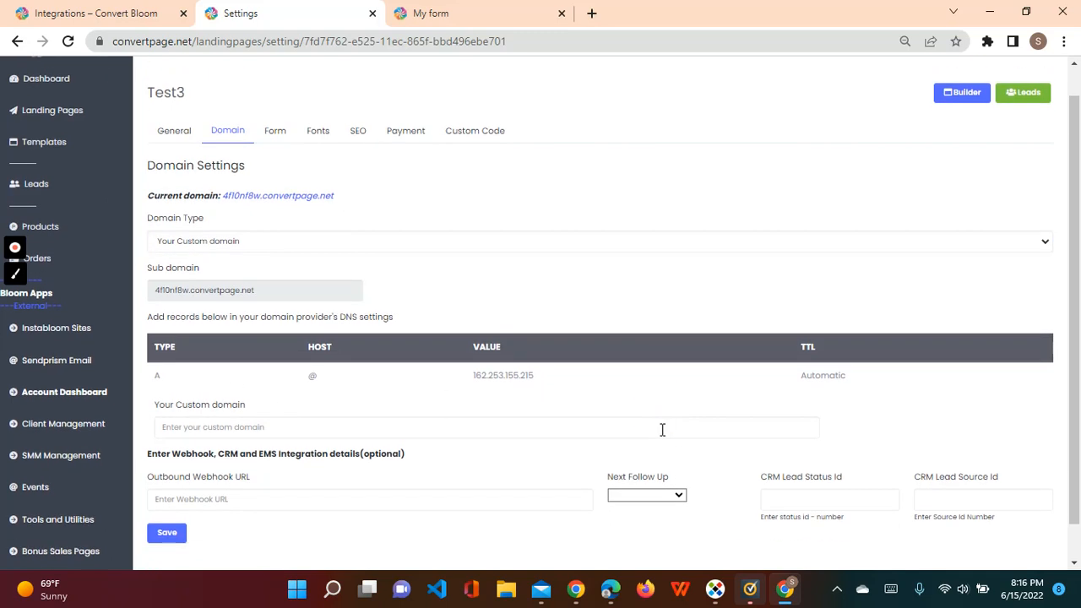
# - Look over the custom domain and outbound webhook fields and the Next Follow Up choices in the domain settings
pyautogui.click(363, 424)
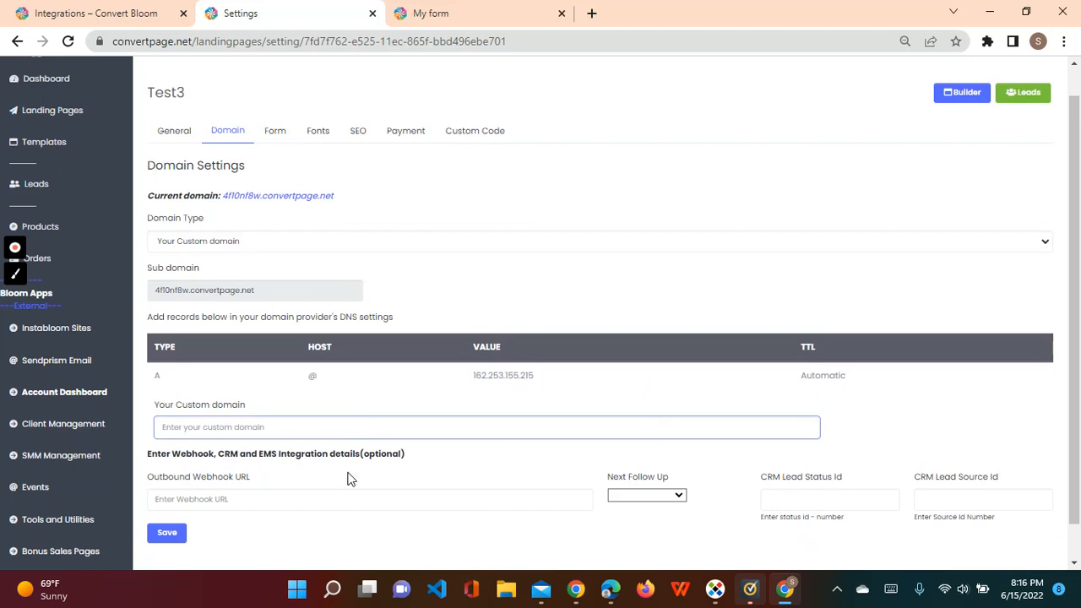
pyautogui.click(249, 507)
pyautogui.click(479, 459)
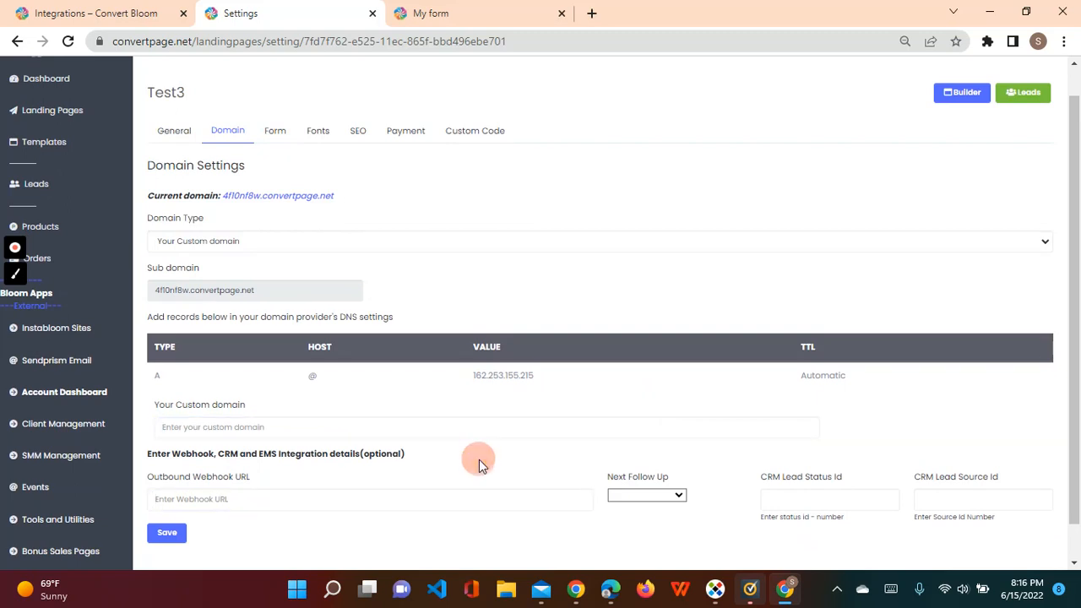
pyautogui.scroll(-1, 479, 459)
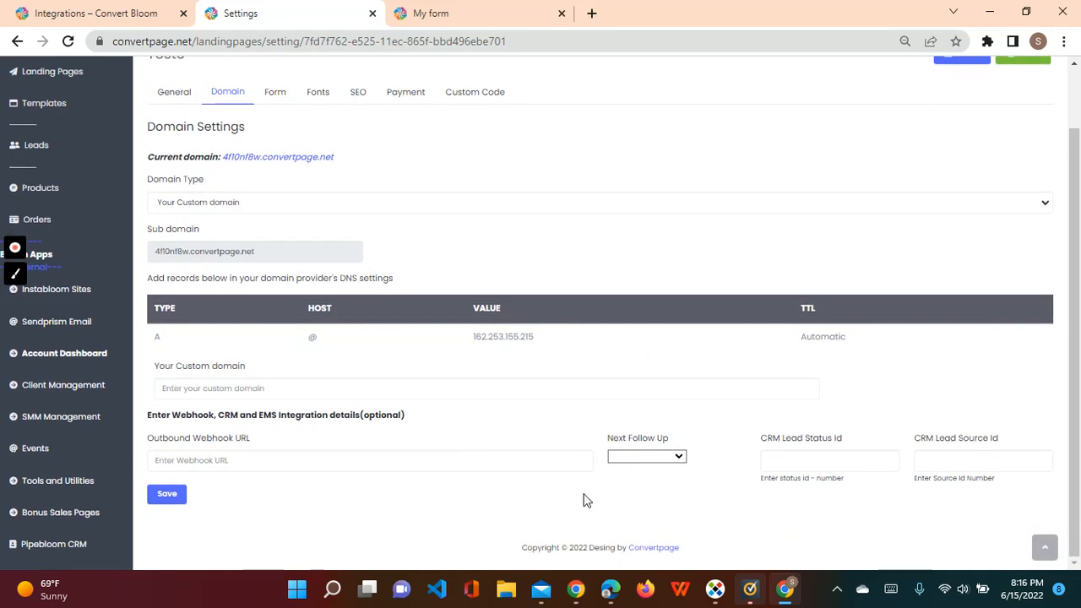
pyautogui.click(790, 459)
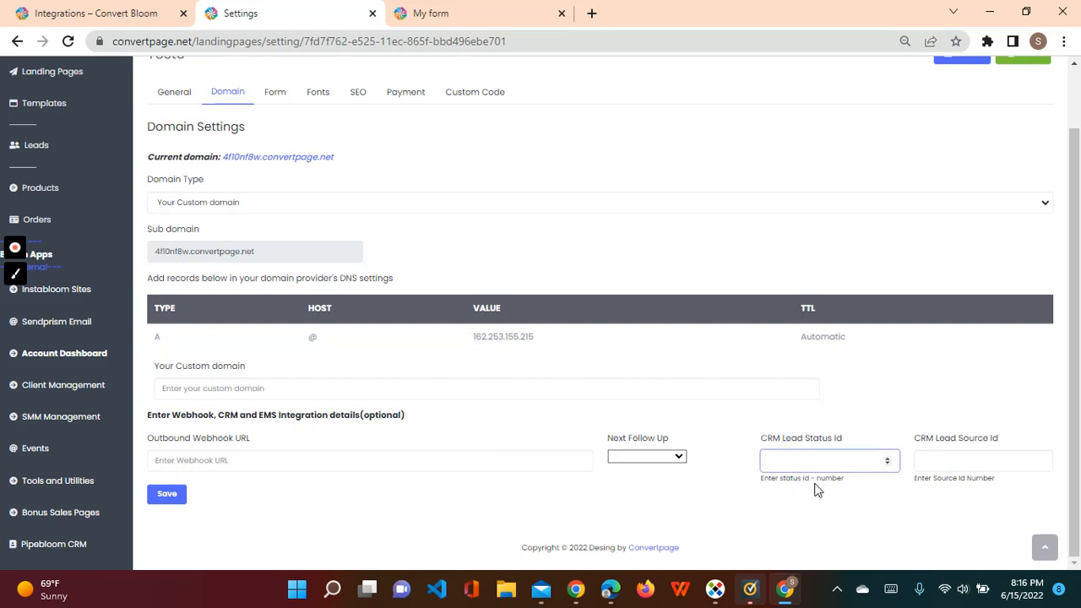
pyautogui.click(654, 461)
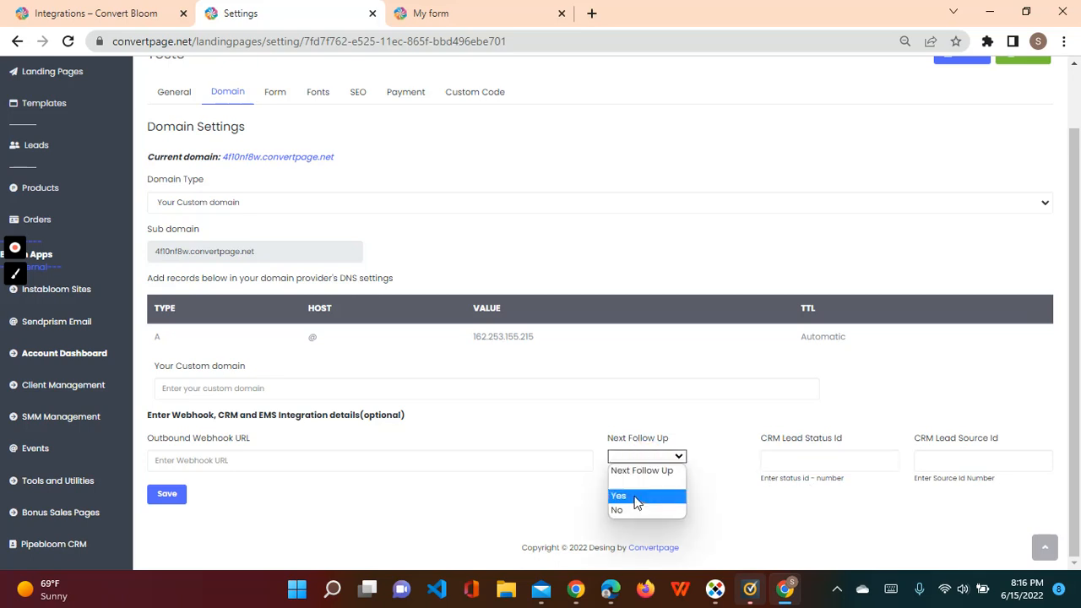
pyautogui.click(706, 434)
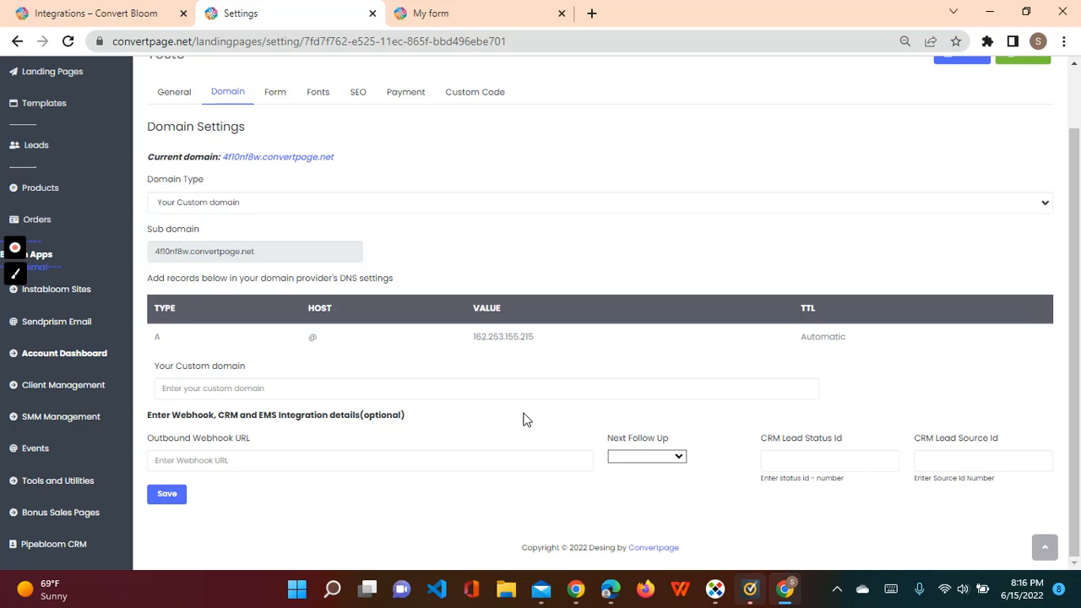
# - Examine the CRM Lead Status Id, CRM Lead Source Id and Outbound Webhook URL fields
pyautogui.click(768, 461)
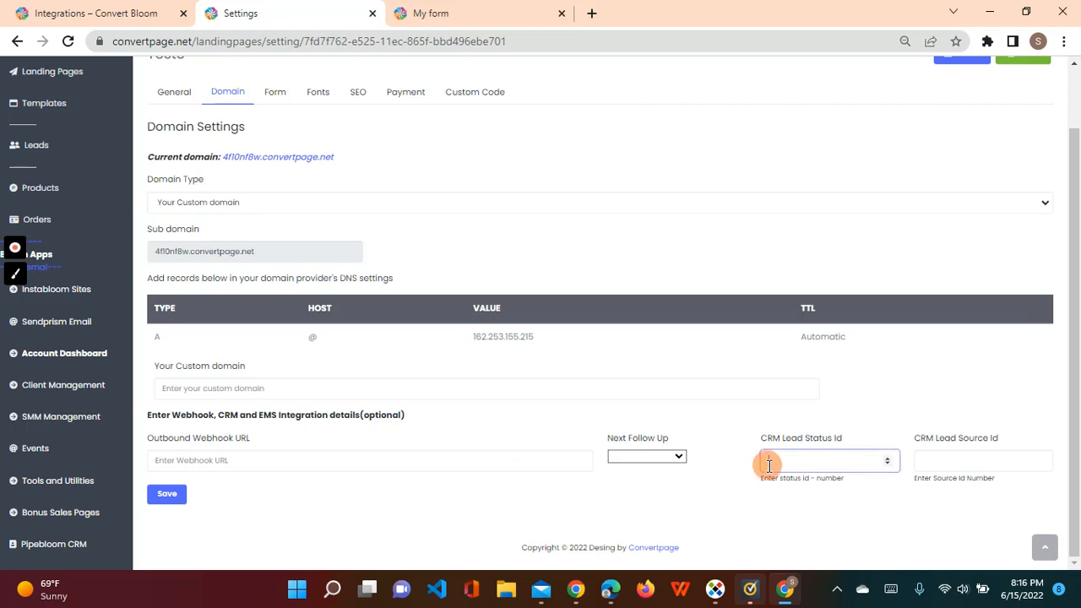
pyautogui.click(954, 460)
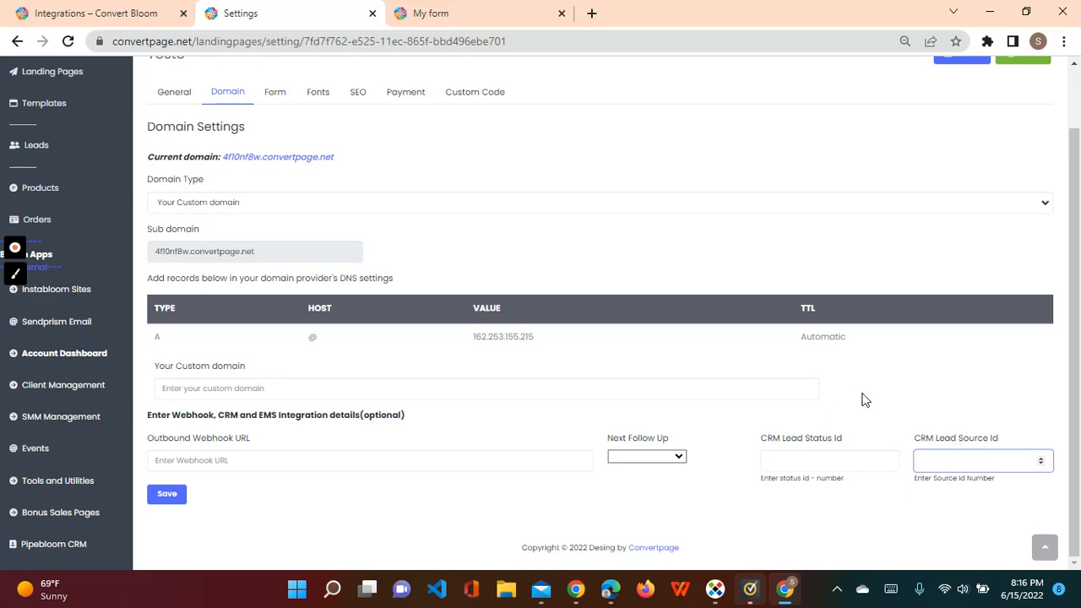
pyautogui.click(805, 461)
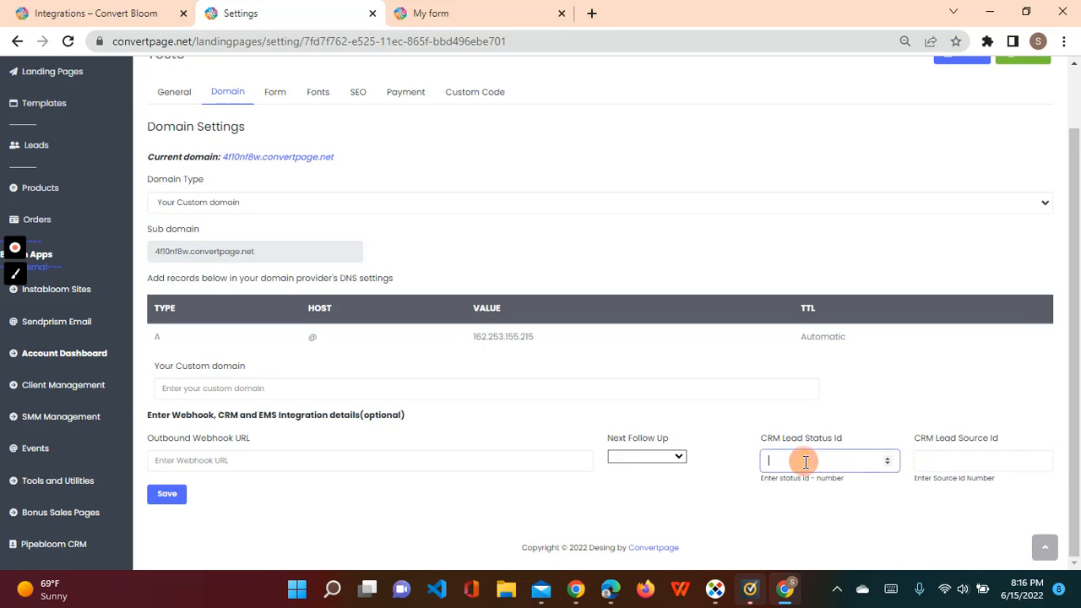
pyautogui.click(934, 466)
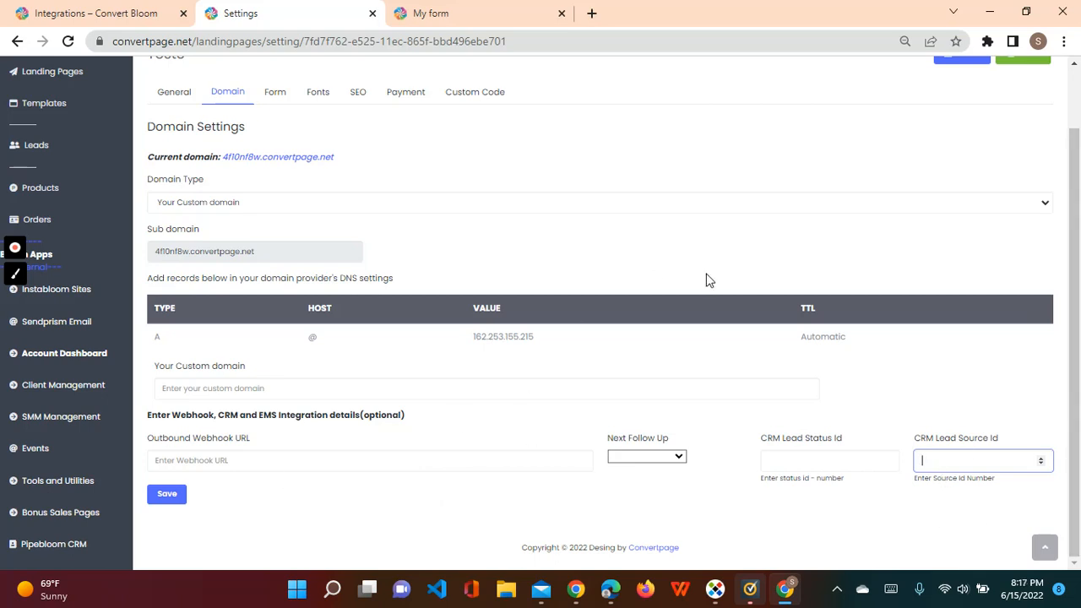
pyautogui.click(950, 462)
pyautogui.click(220, 460)
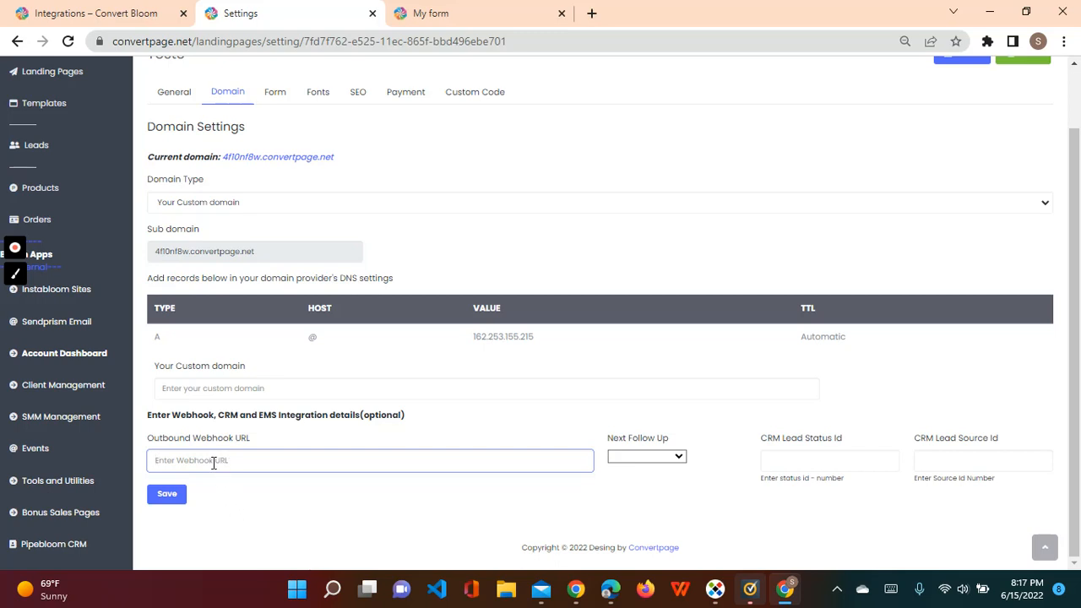
pyautogui.click(215, 460)
pyautogui.click(216, 460)
# - Review the form's submission action options, keeping Go to default Thank You Page, and open the form's autoresponder settings
pyautogui.click(278, 97)
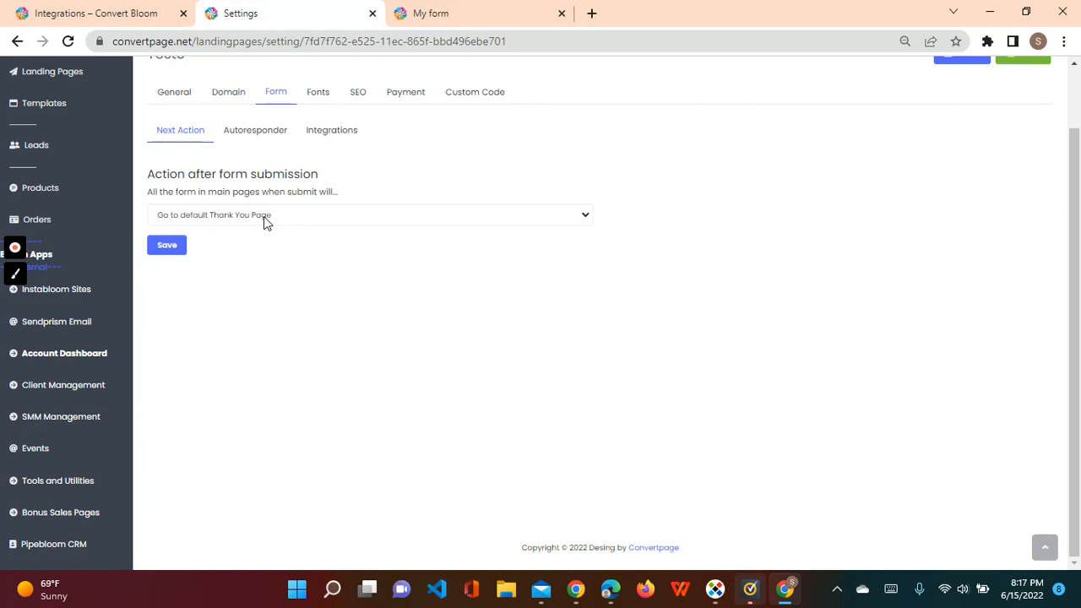
pyautogui.click(264, 217)
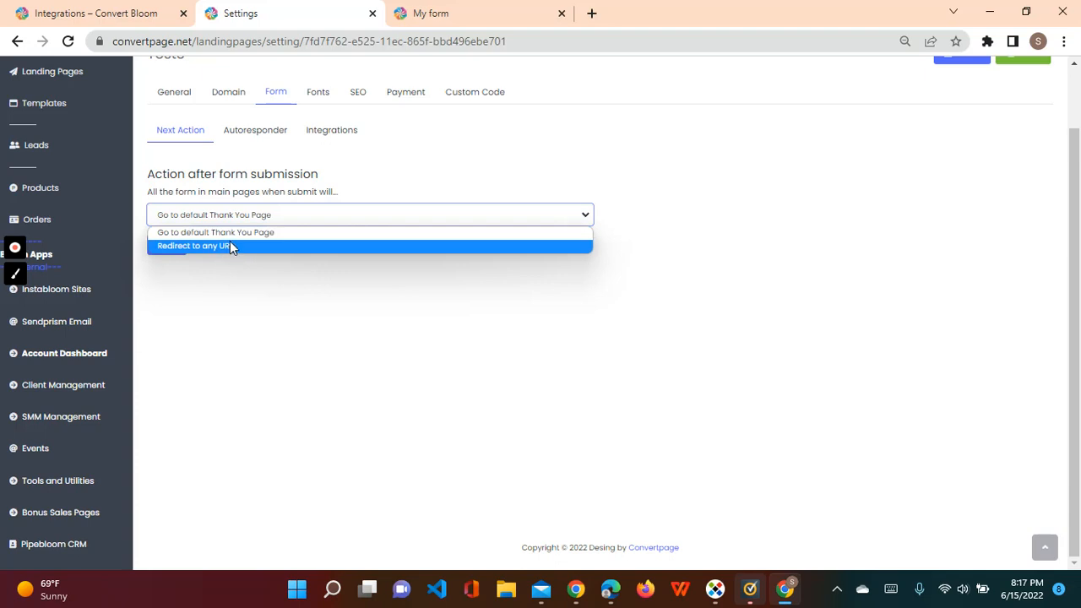
pyautogui.click(244, 240)
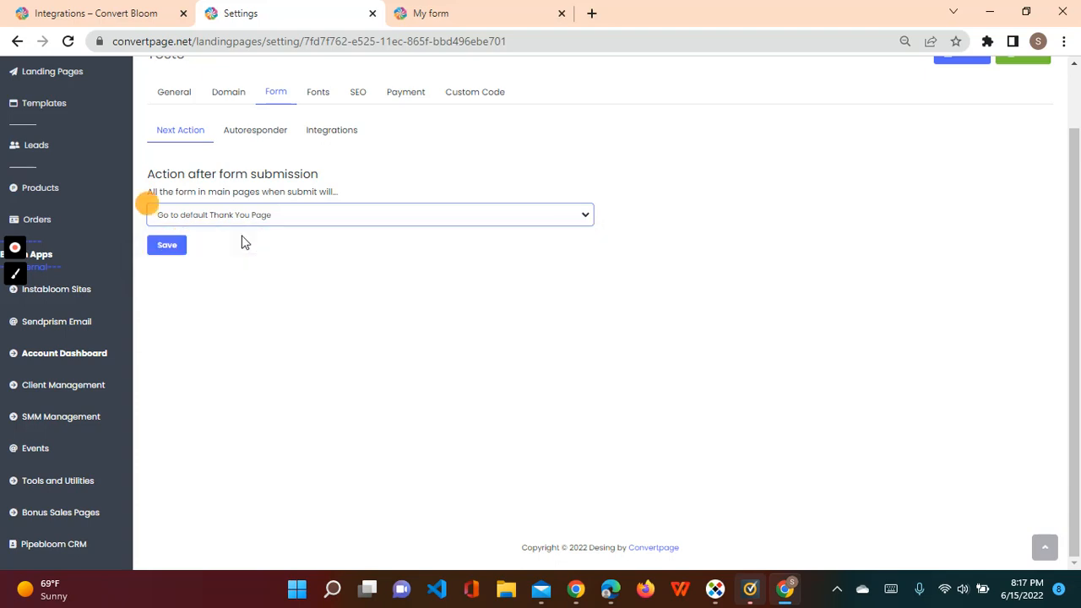
pyautogui.click(220, 310)
pyautogui.click(239, 131)
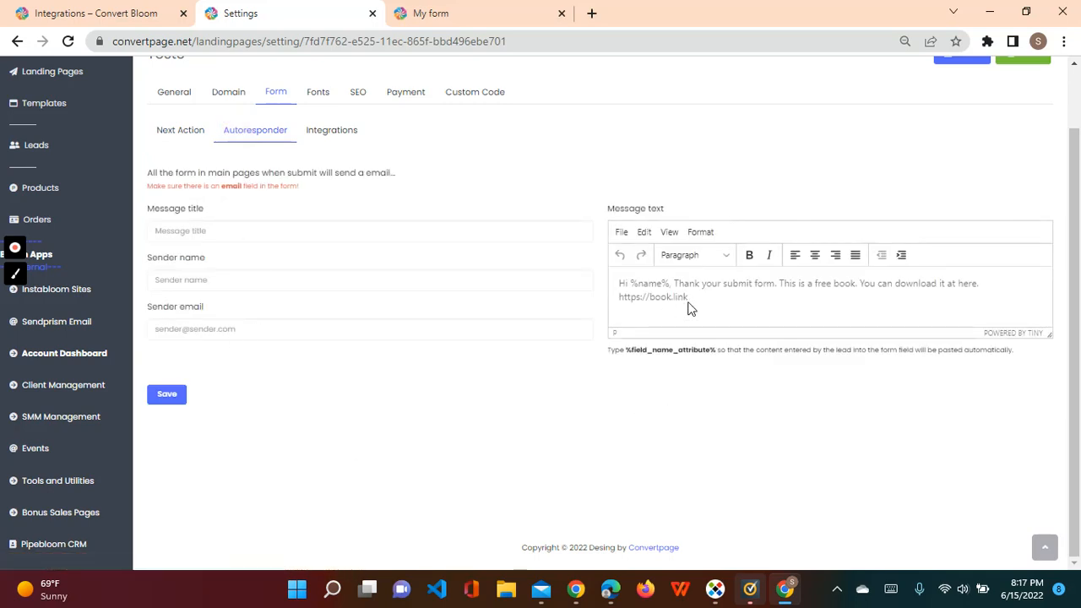
# - Check the autoresponder's message title and text fields, and open the form's integration settings
pyautogui.click(227, 231)
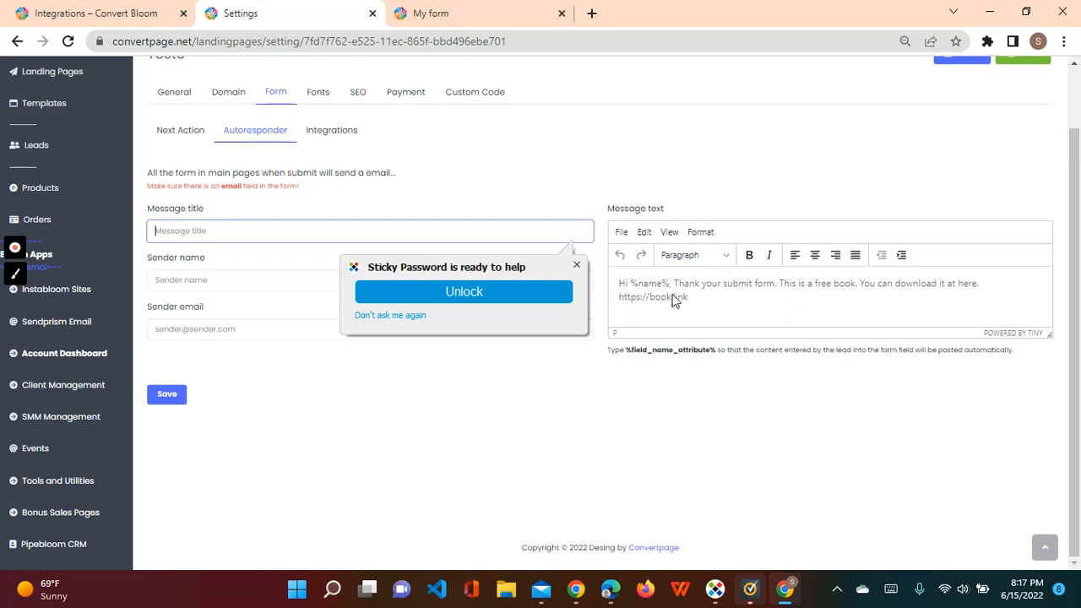
pyautogui.click(476, 422)
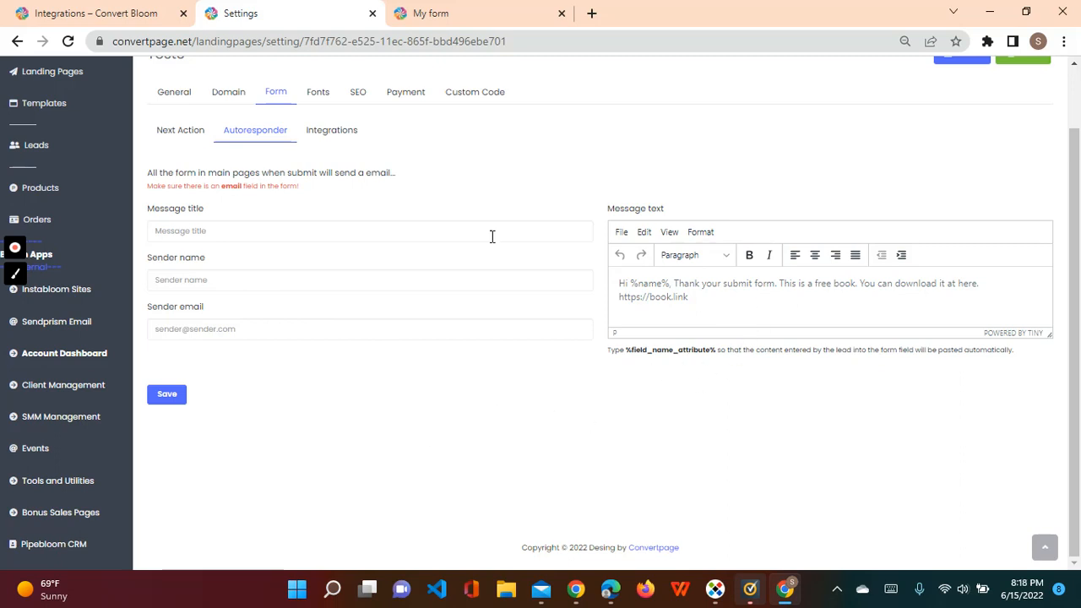
pyautogui.click(332, 135)
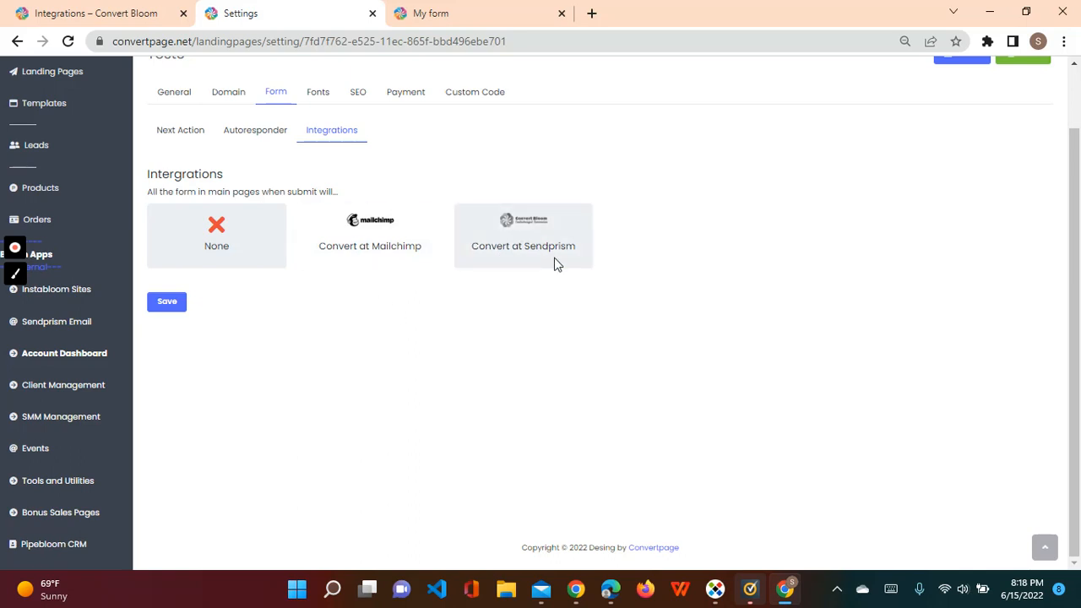
# - Examine the Convert at Sendprism integration's API Endpoint, API token and Mailing list fields, and switch to Convert at Mailchimp
pyautogui.click(539, 232)
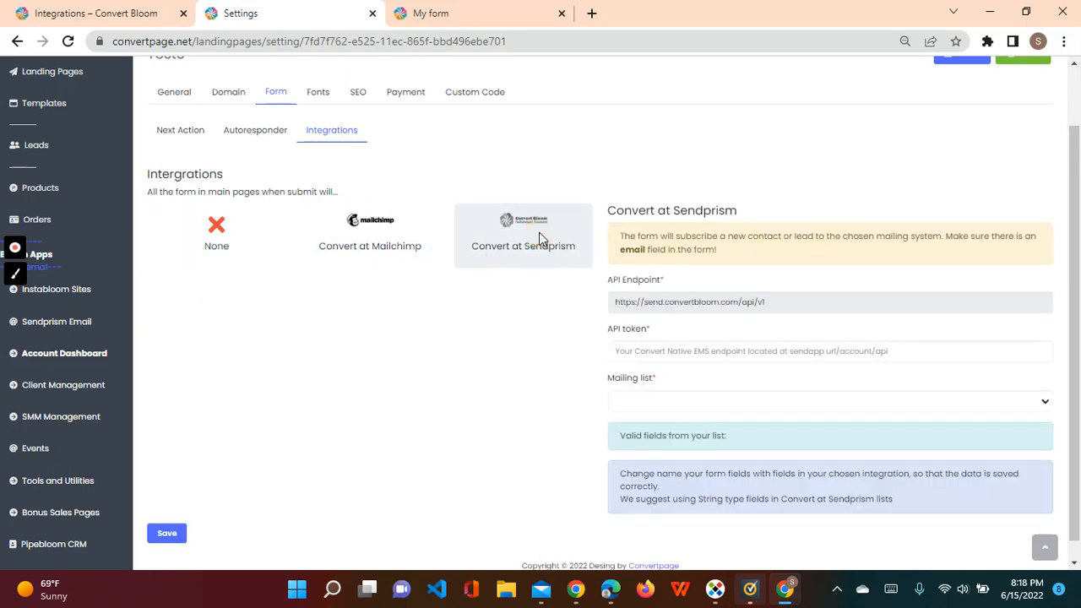
pyautogui.click(786, 299)
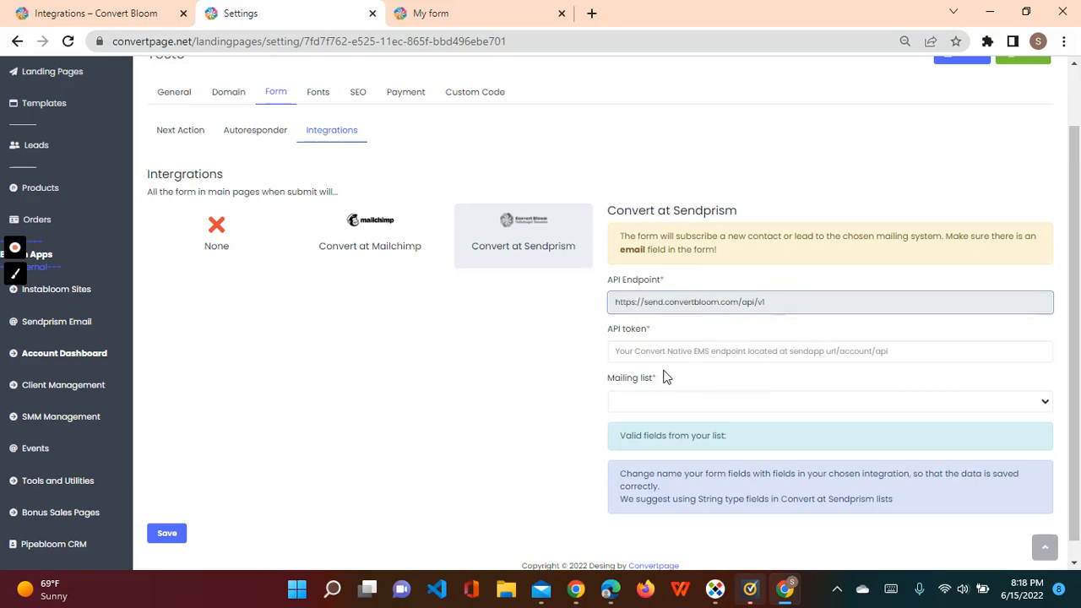
pyautogui.click(633, 350)
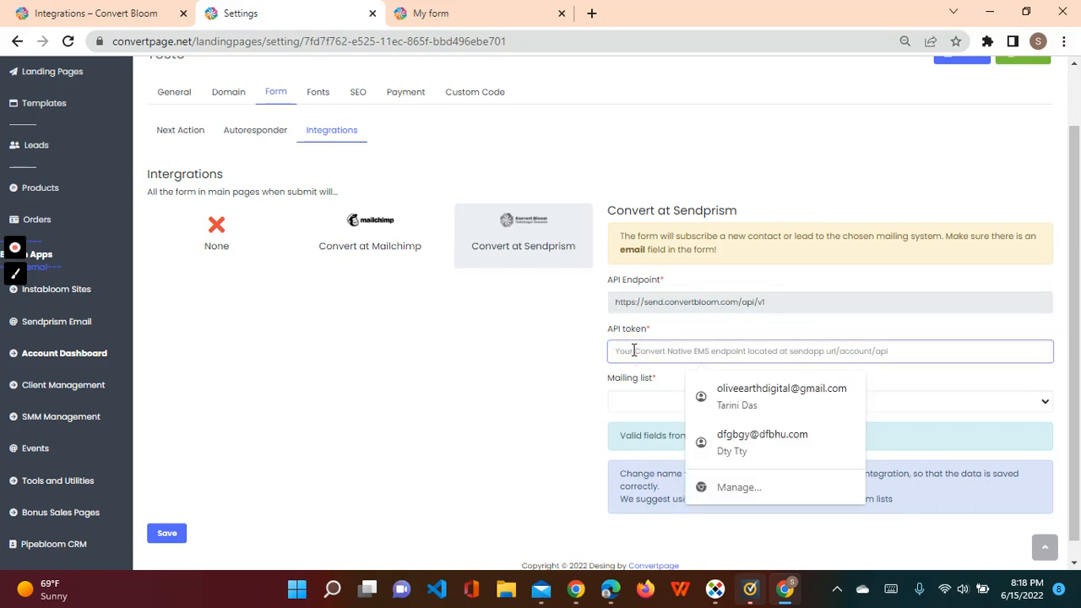
pyautogui.click(623, 403)
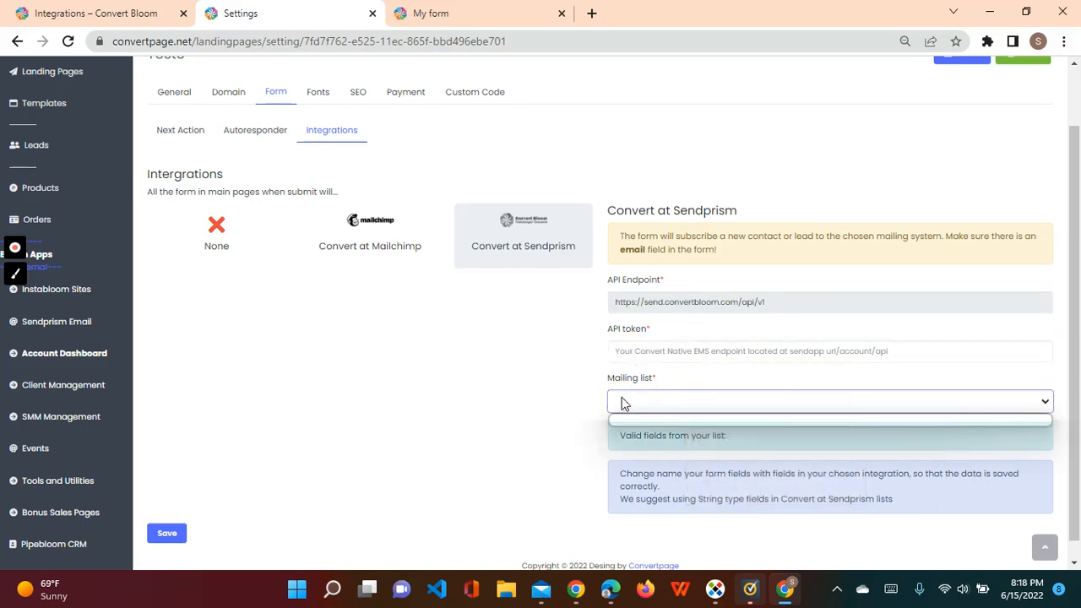
pyautogui.click(520, 447)
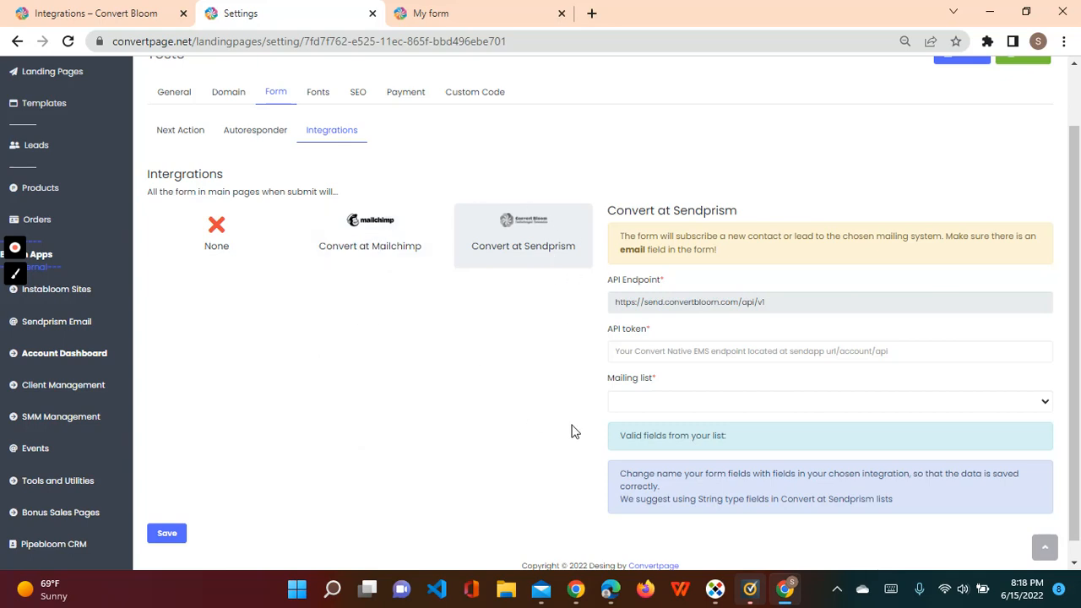
pyautogui.click(635, 408)
pyautogui.click(635, 407)
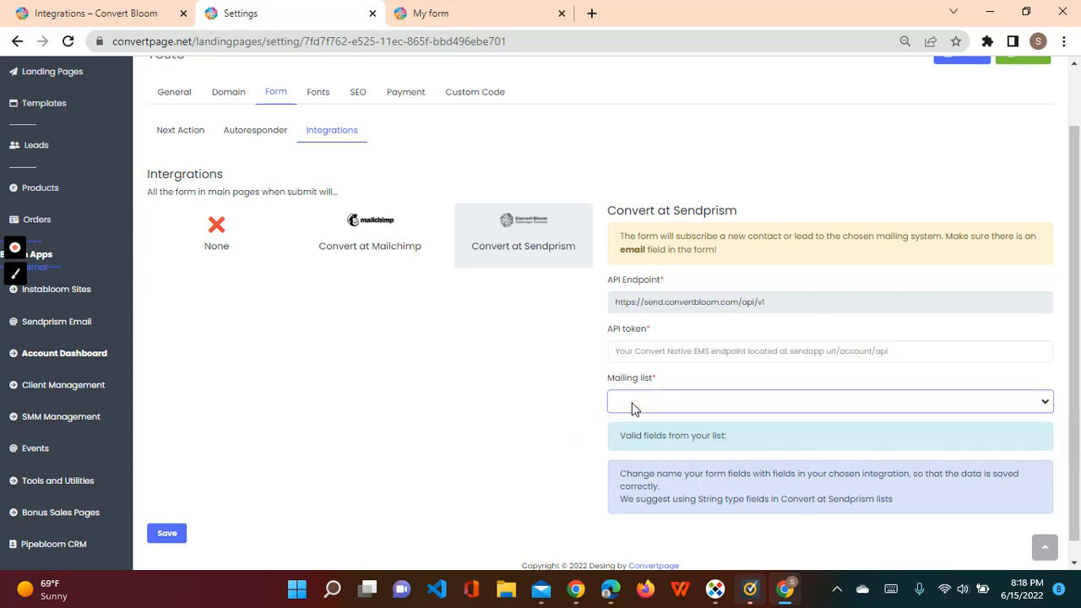
pyautogui.click(484, 402)
pyautogui.click(380, 242)
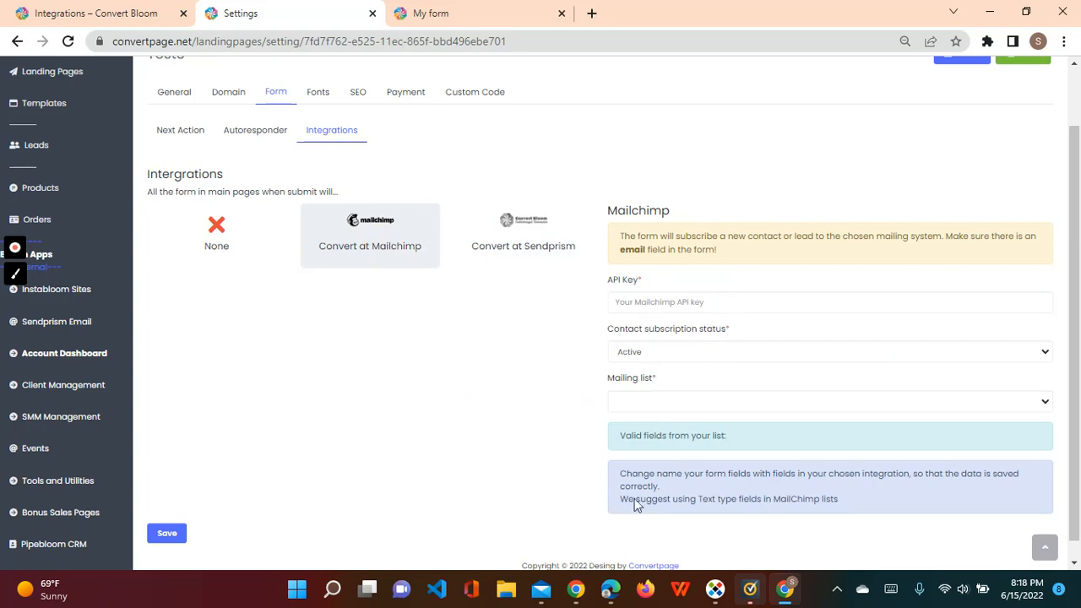
# - Look through the landing page's font, SEO and payment settings
pyautogui.click(321, 99)
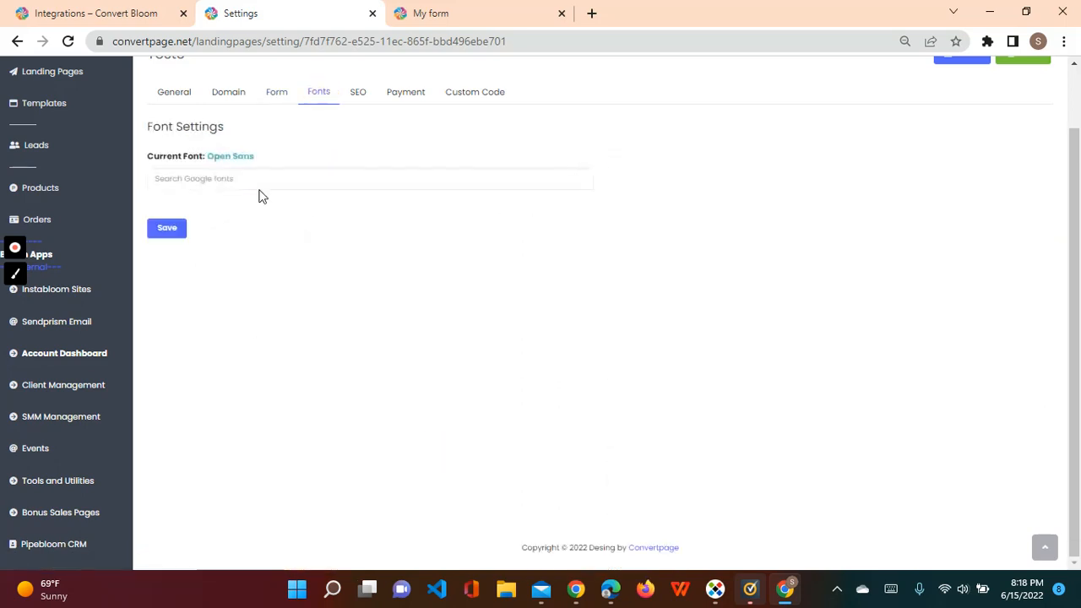
pyautogui.click(270, 196)
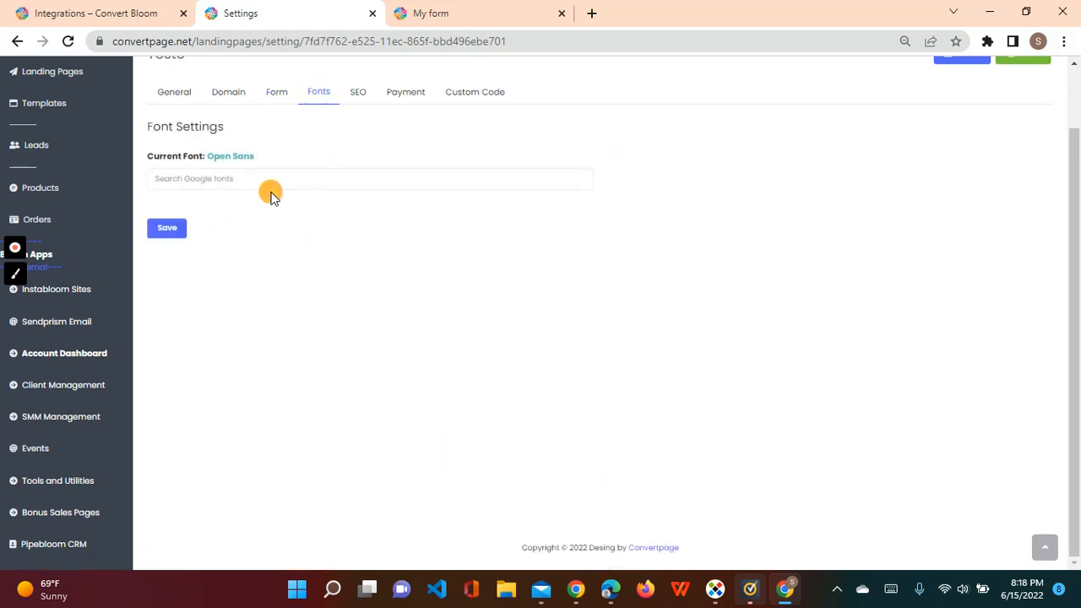
pyautogui.click(361, 97)
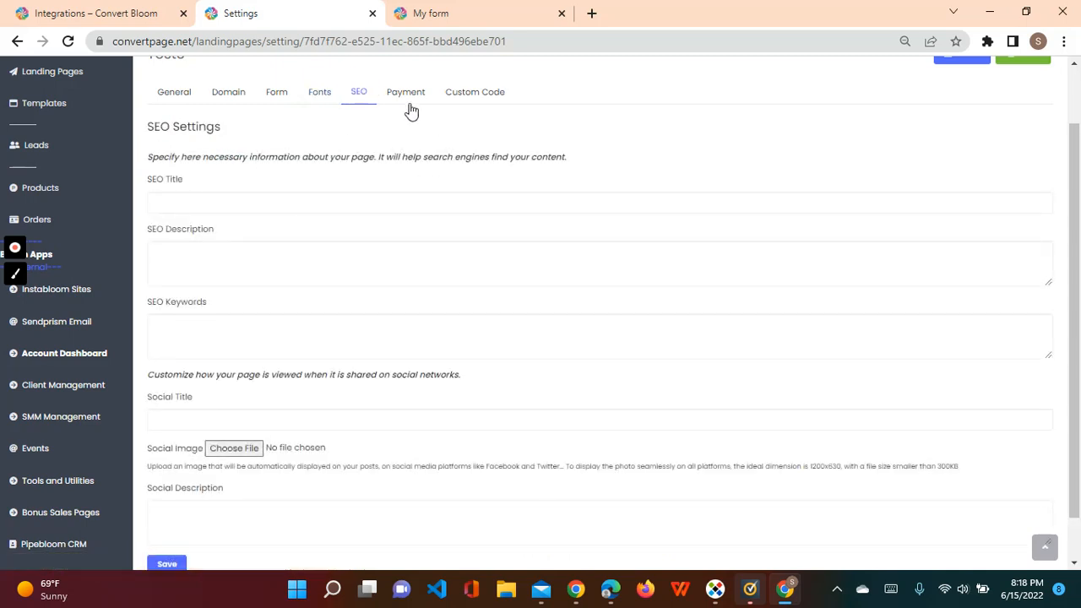
pyautogui.click(405, 97)
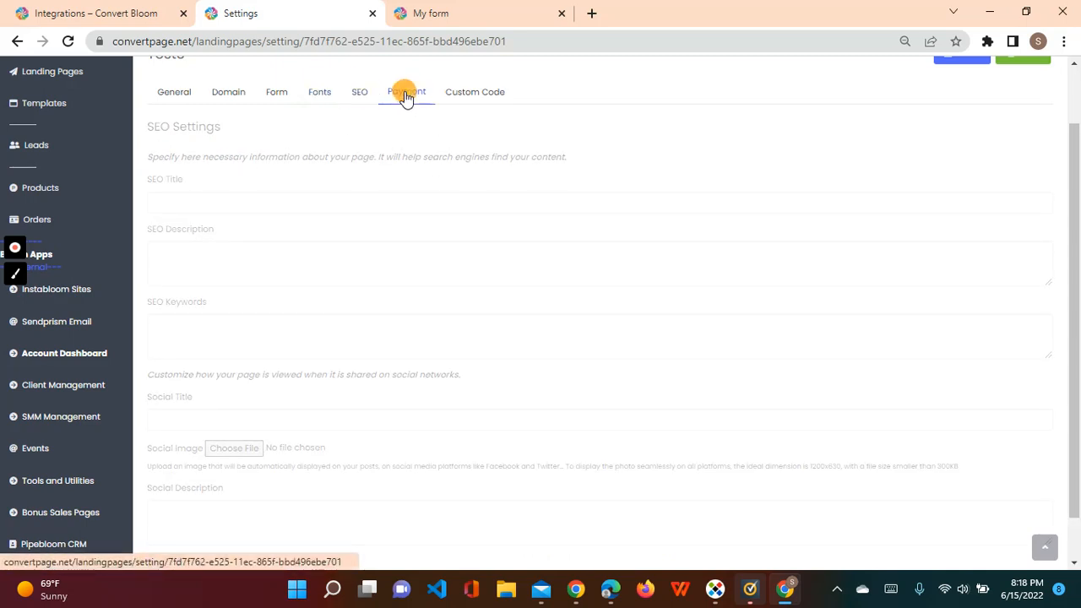
# - Open the custom code settings and examine the Header and Footer code fields
pyautogui.click(460, 95)
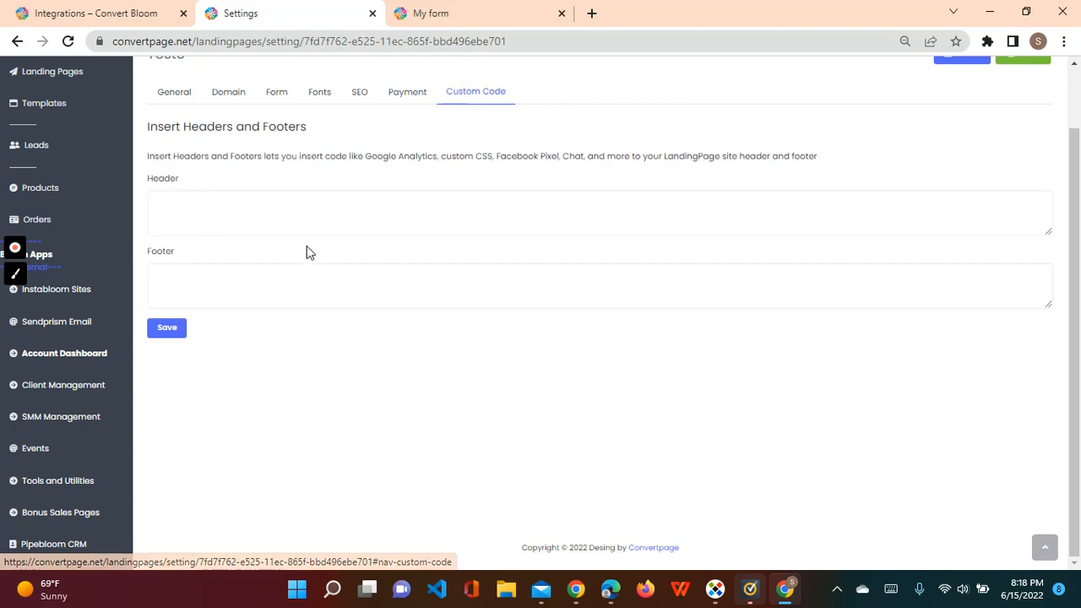
pyautogui.click(274, 210)
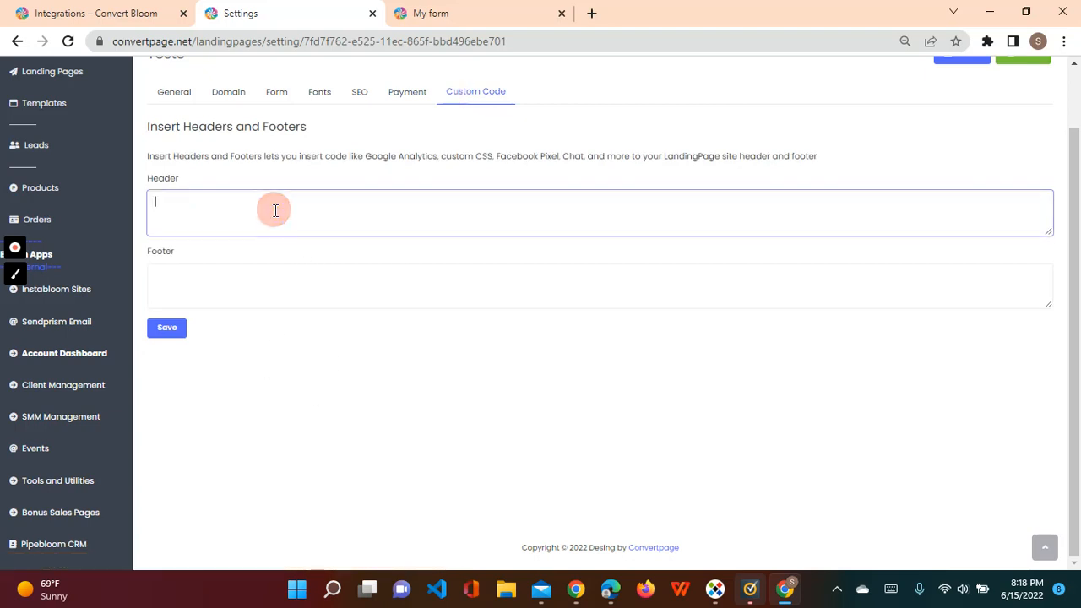
pyautogui.click(224, 286)
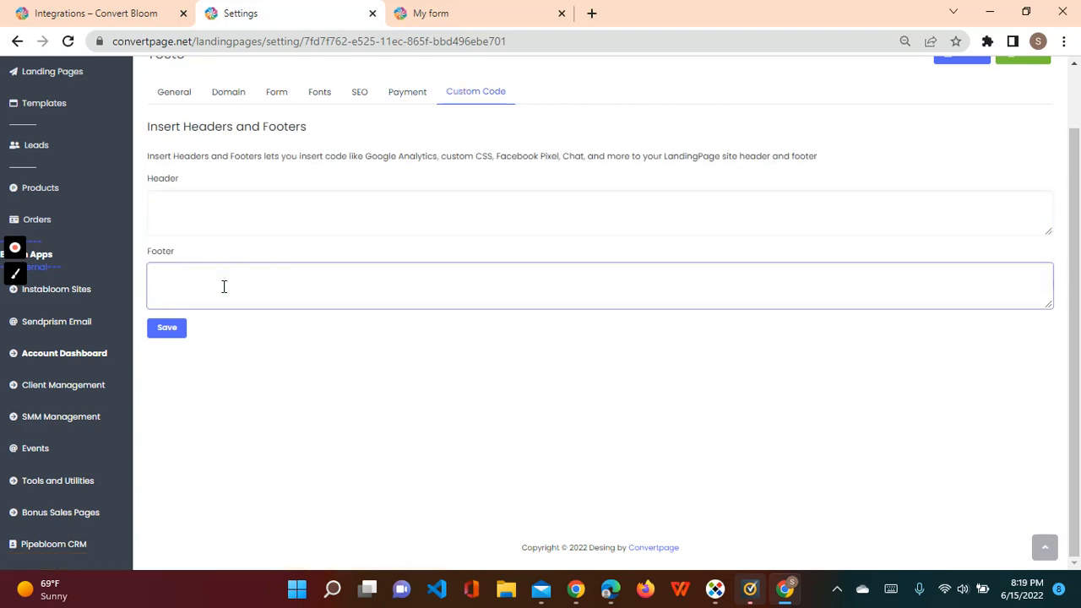
pyautogui.click(201, 221)
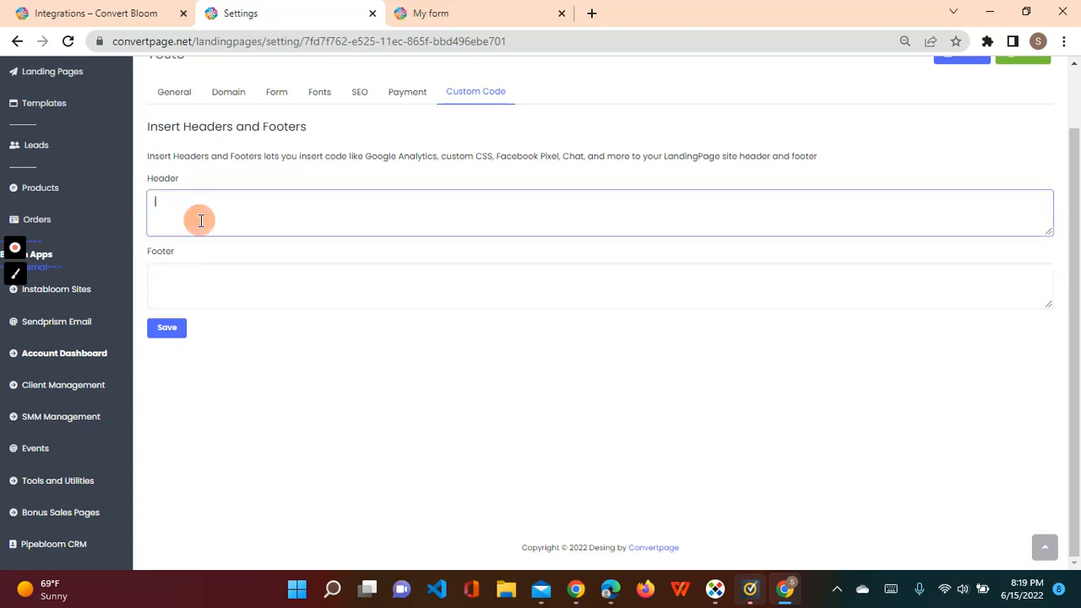
pyautogui.click(202, 279)
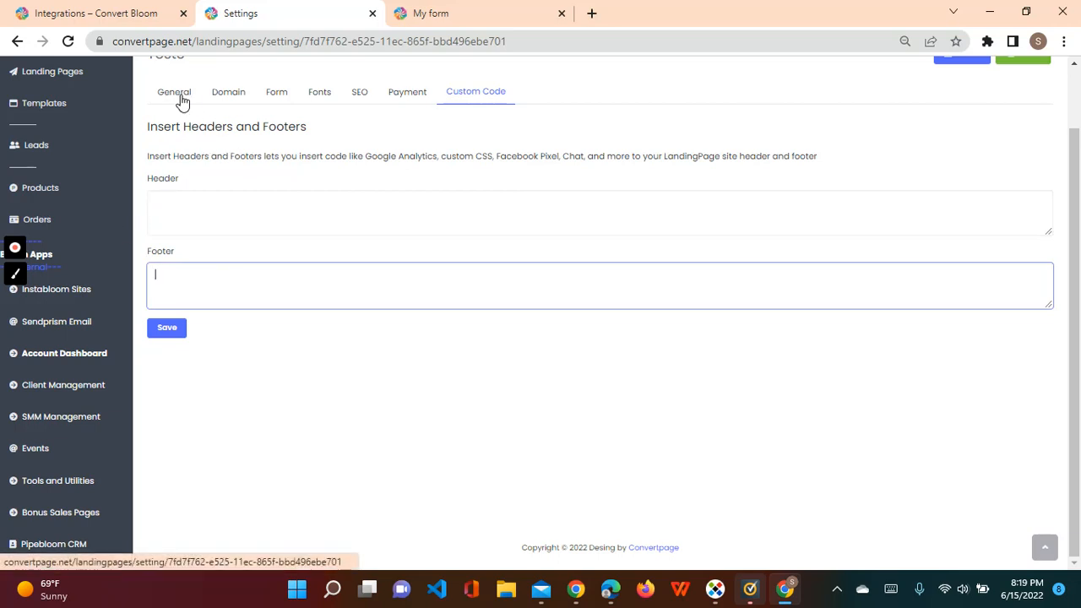
# - Open the Test3 page in the builder and look over its main page content and quote form
pyautogui.scroll(1, 1074, 182)
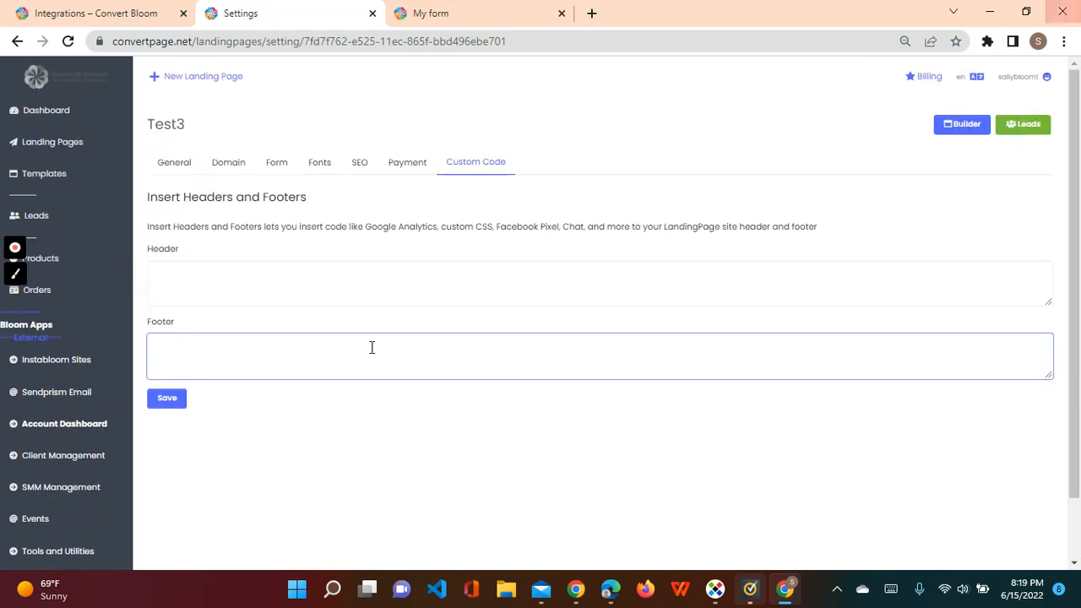
pyautogui.click(957, 129)
pyautogui.click(957, 129)
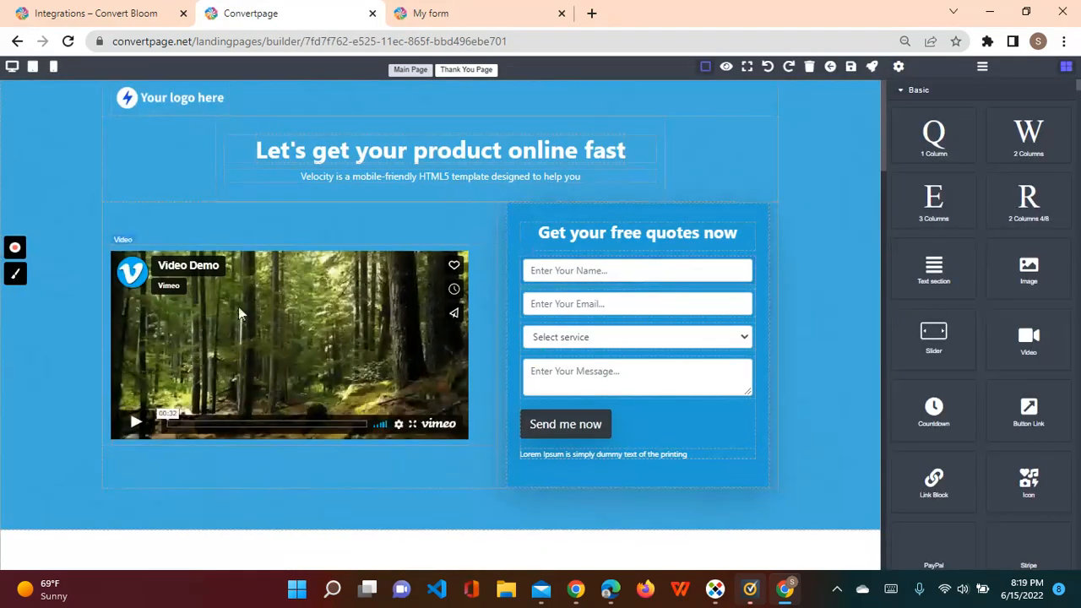
pyautogui.click(579, 270)
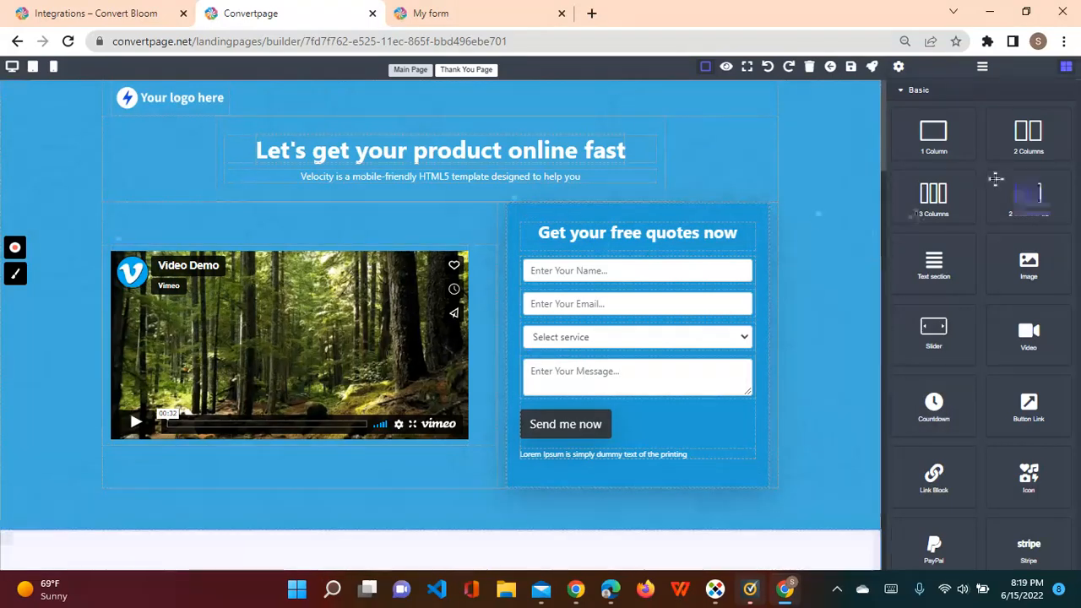
# - Try to add the Call to action 1 block above the What's included section, and delete the placed image placeholder
pyautogui.click(908, 90)
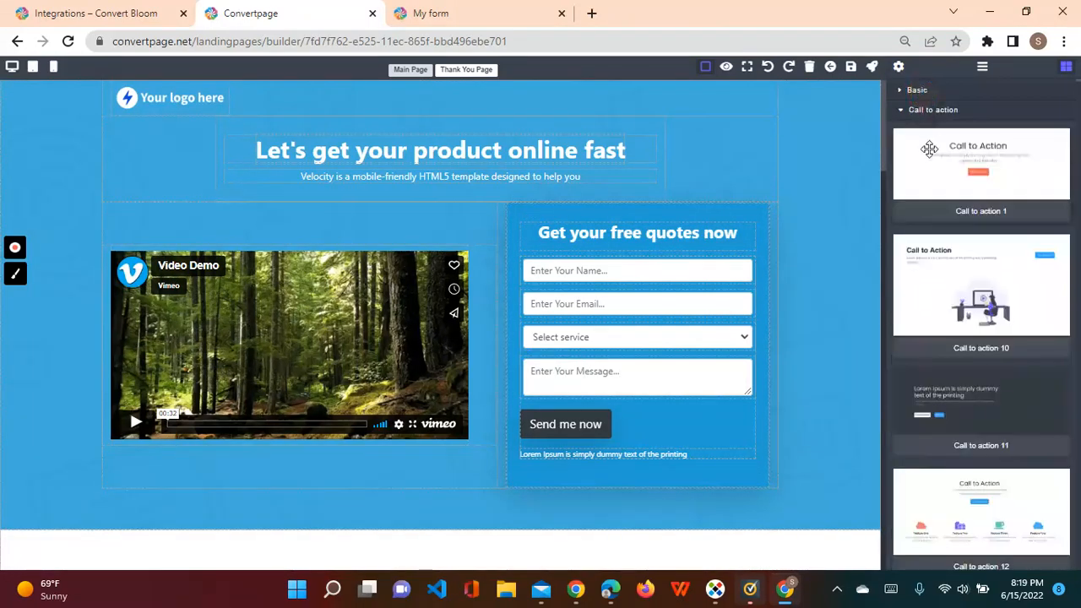
pyautogui.click(945, 173)
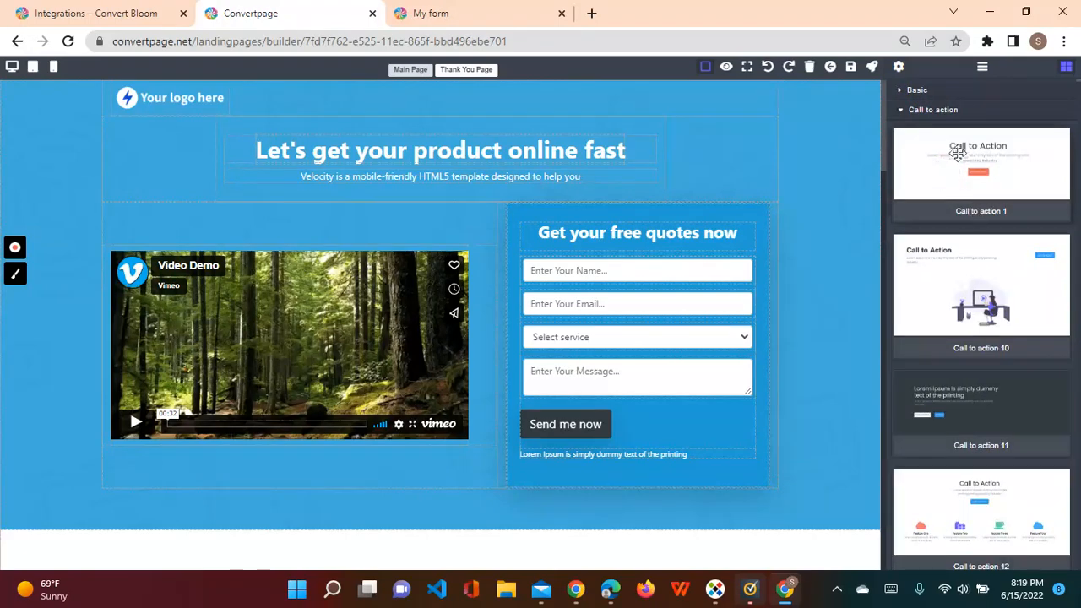
pyautogui.moveTo(957, 152); pyautogui.dragTo(447, 390)
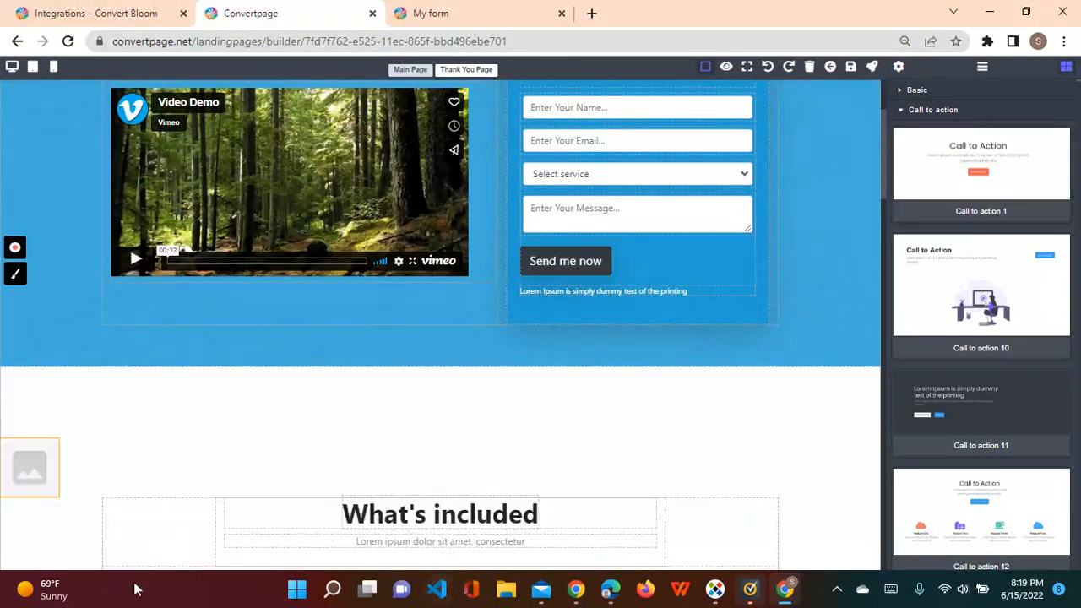
pyautogui.click(34, 485)
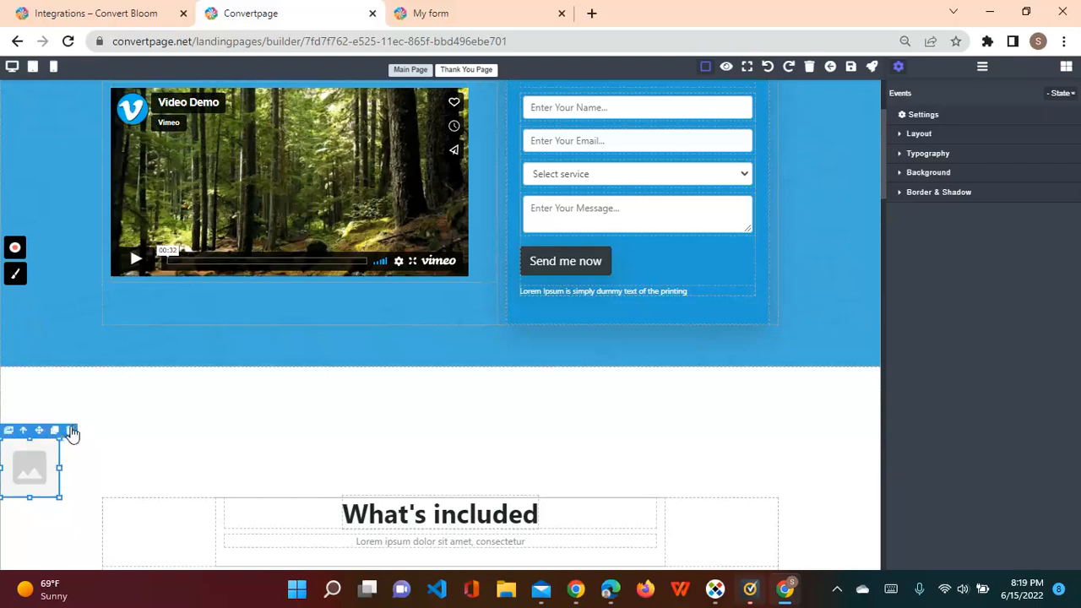
pyautogui.click(70, 431)
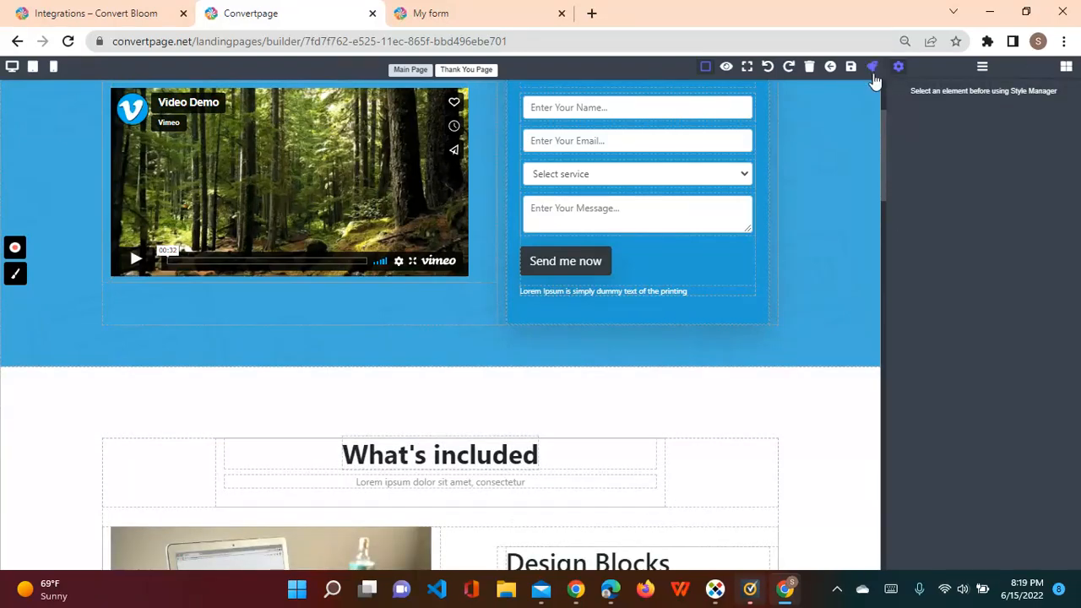
# - Return to the landing pages list, view Test Template in the builder, and go back to the list
pyautogui.click(829, 70)
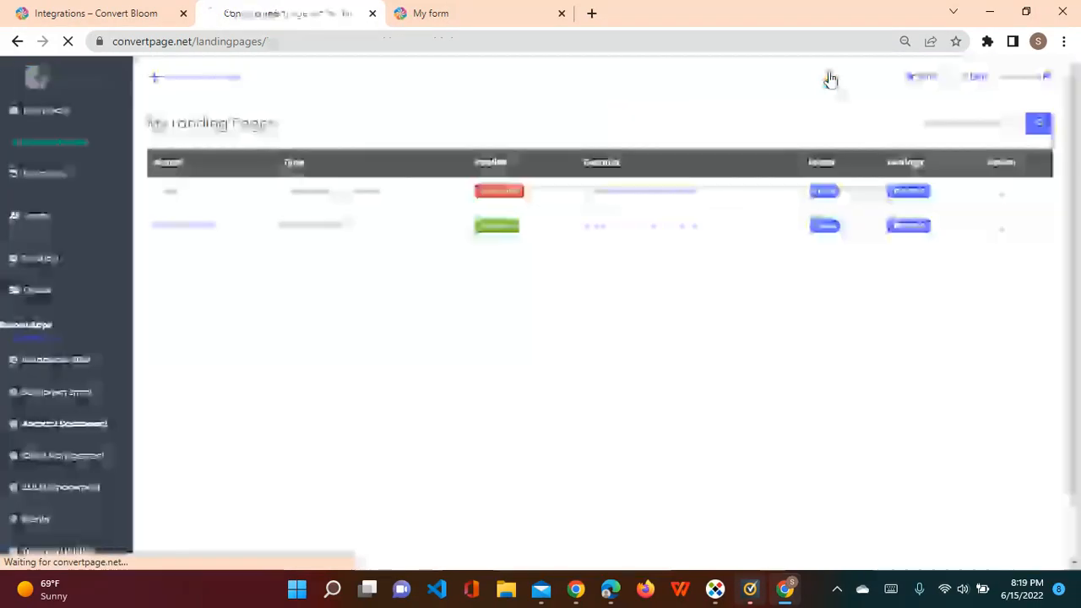
pyautogui.click(186, 395)
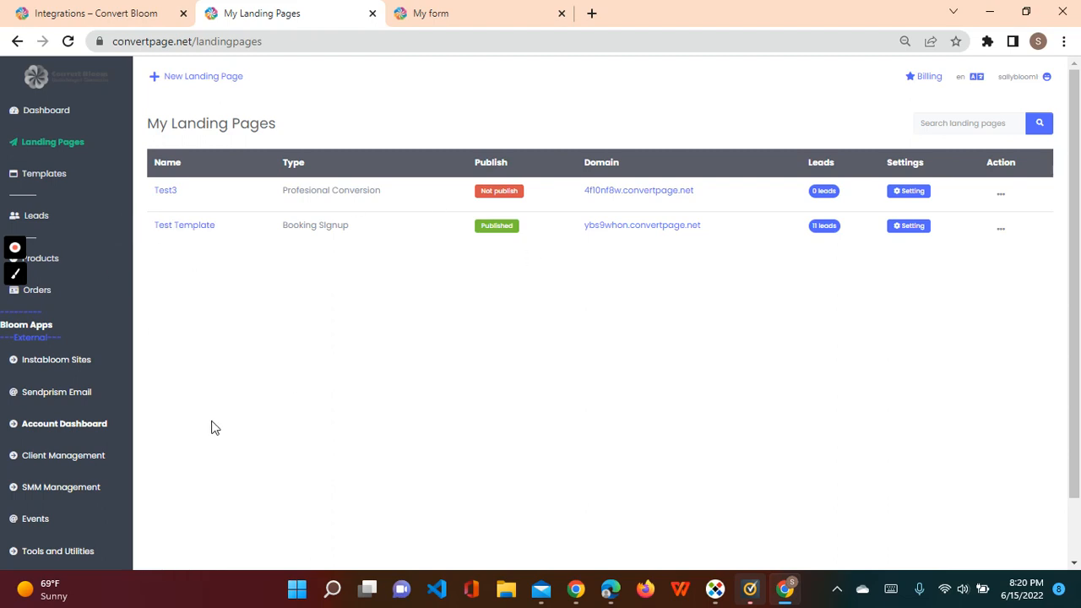
pyautogui.click(185, 226)
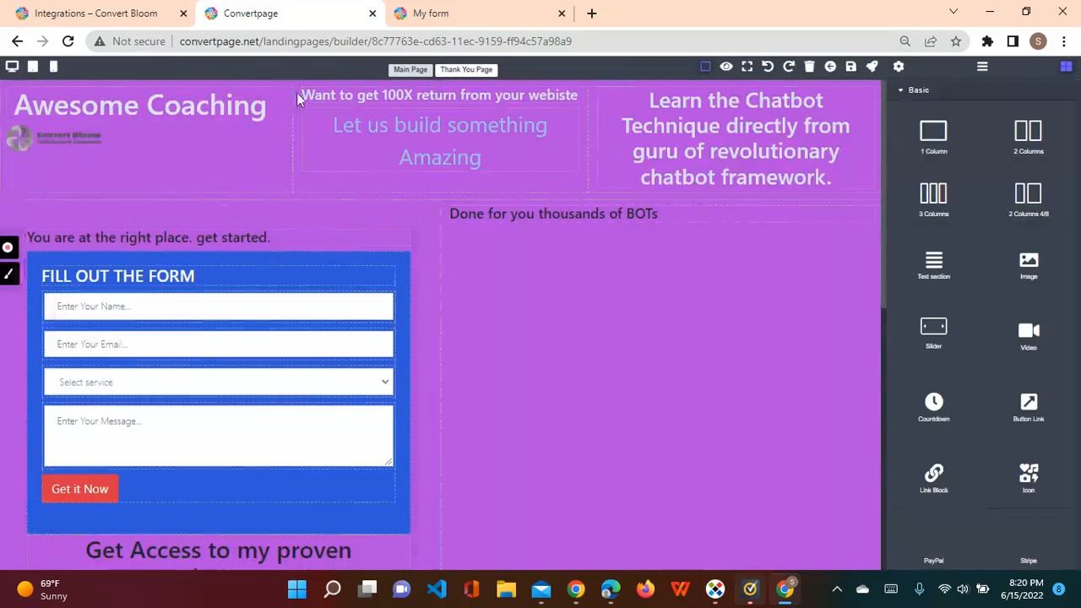
pyautogui.click(17, 41)
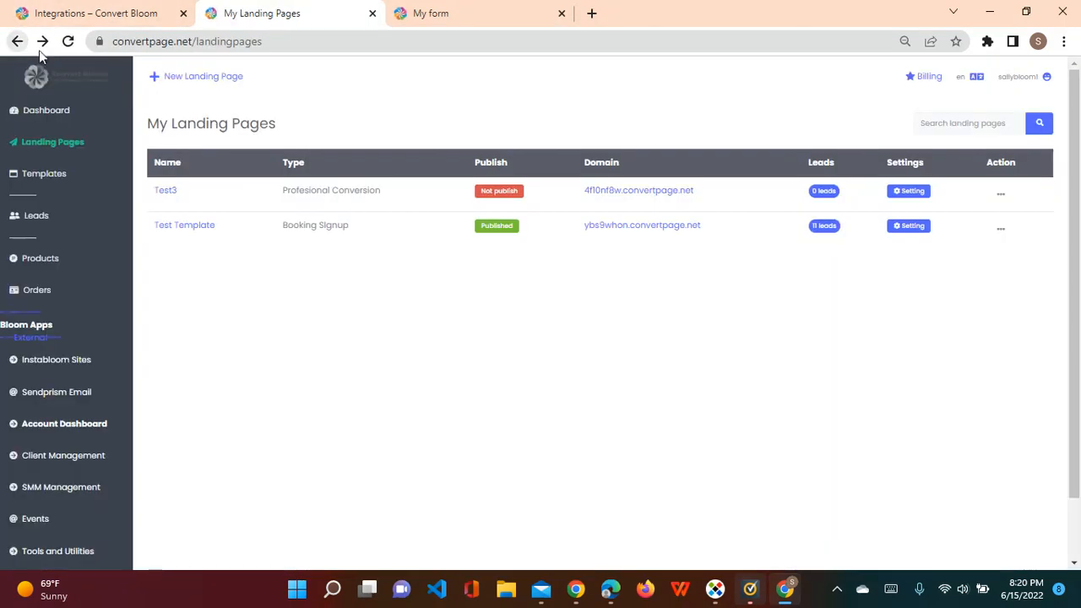
# - Review Test Template's domain settings and its Outbound Webhook URL, and open the page's form settings
pyautogui.click(910, 228)
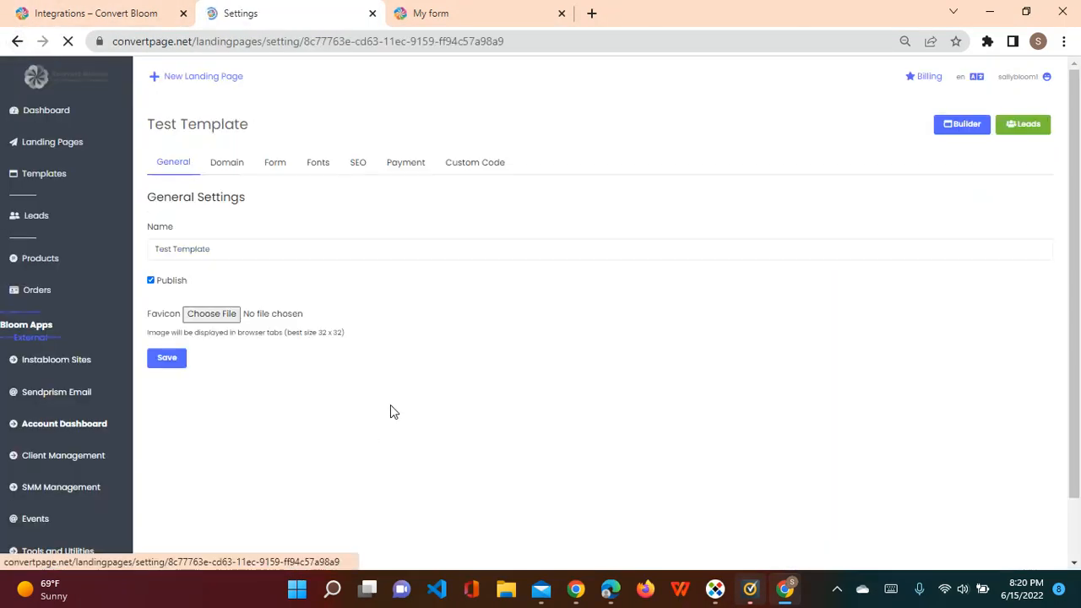
pyautogui.click(225, 169)
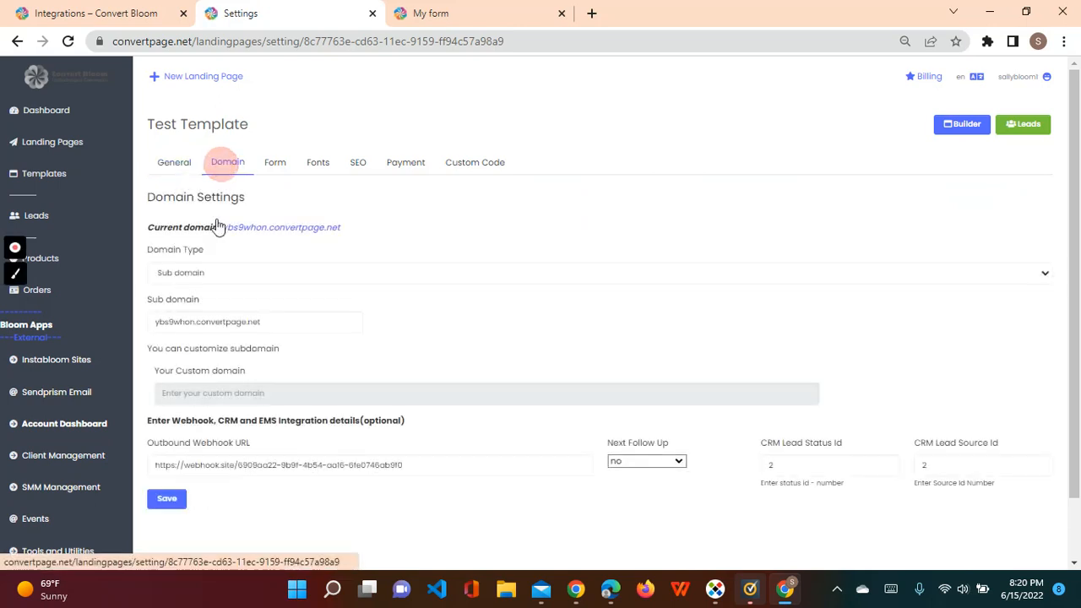
pyautogui.click(204, 465)
pyautogui.click(399, 464)
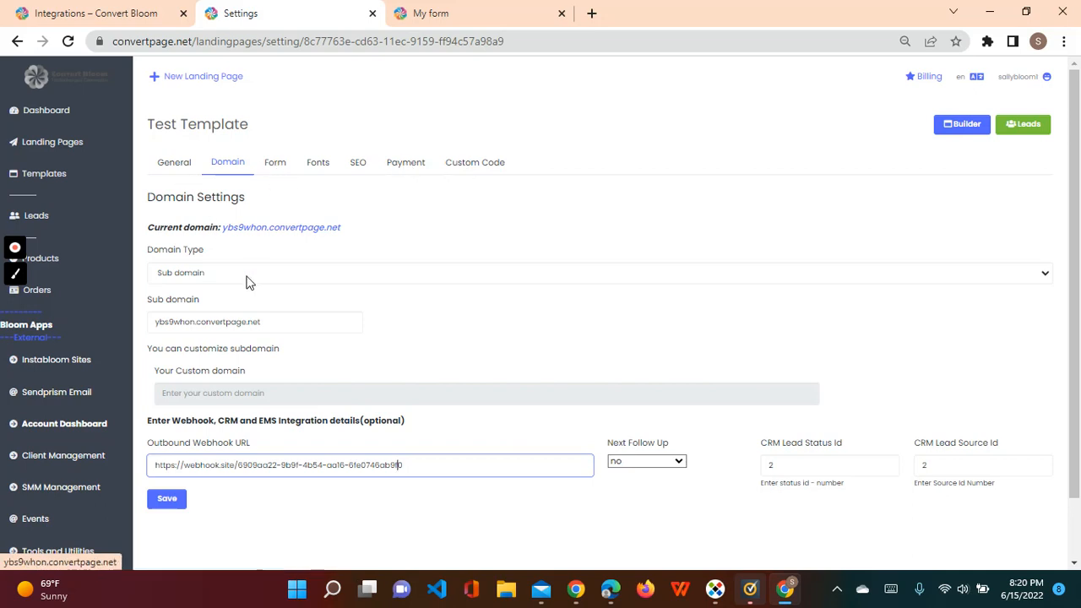
pyautogui.click(274, 165)
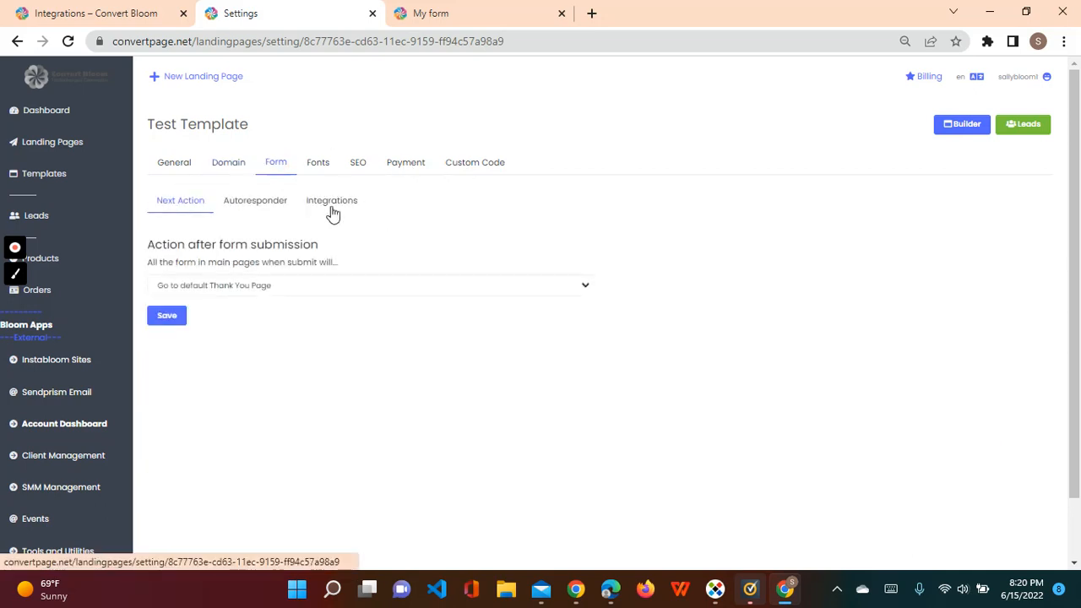
# - Open Test Template's form integrations and select Convert at Sendprism to view its connection fields
pyautogui.click(317, 204)
pyautogui.click(526, 301)
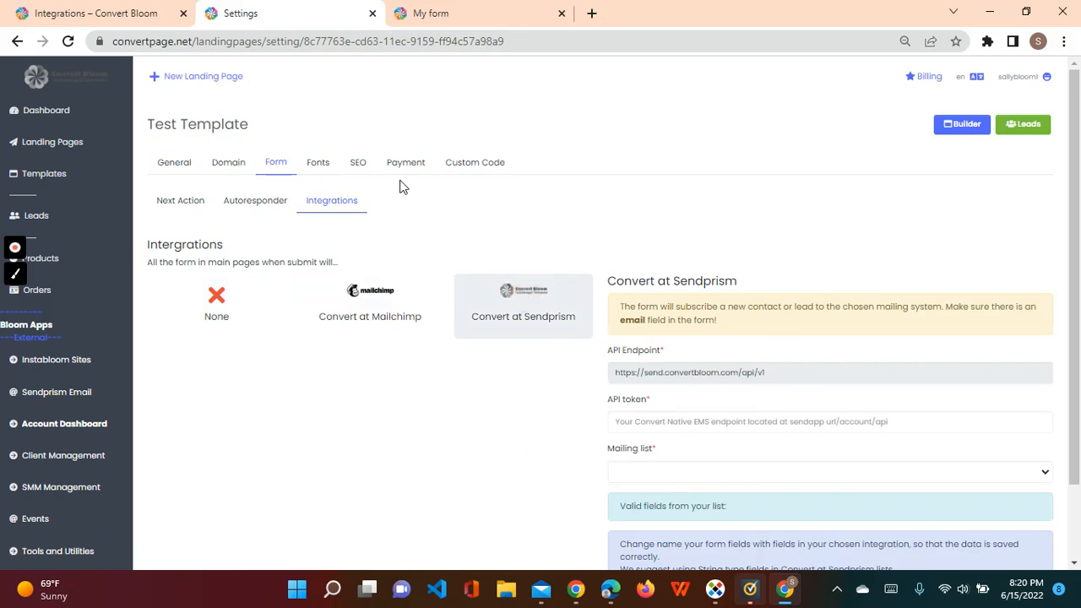
# - View the leads list, recheck Test Template's domain settings, and return to the leads list
pyautogui.click(43, 216)
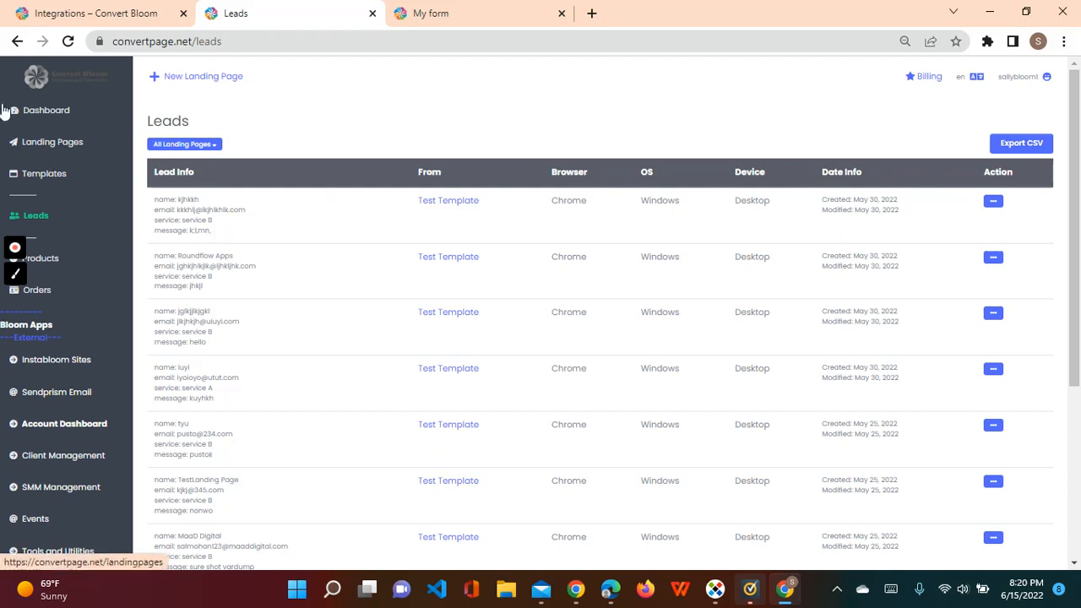
pyautogui.click(18, 42)
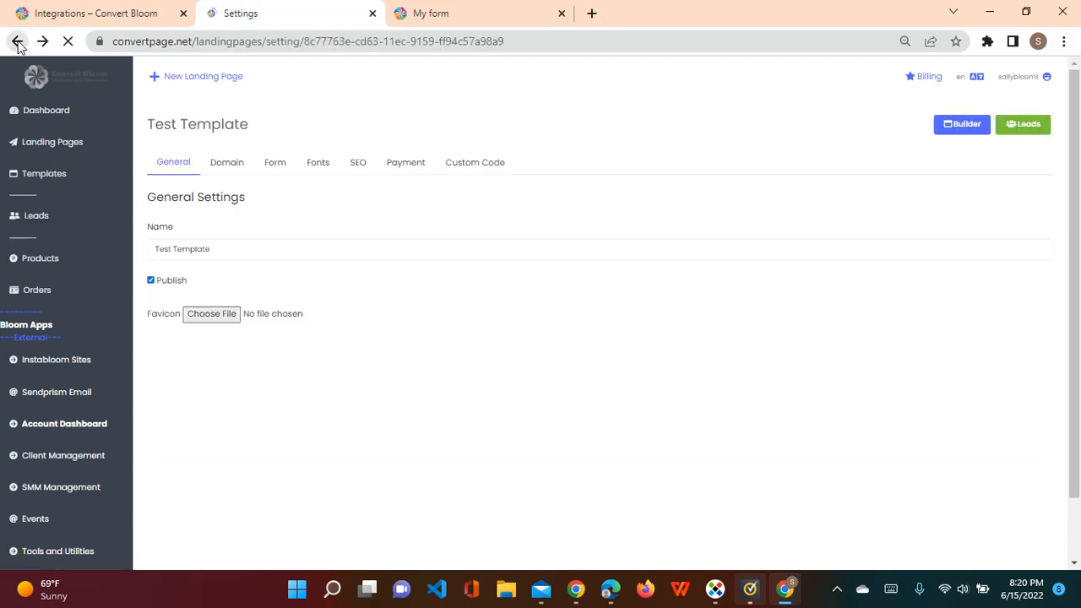
pyautogui.click(229, 163)
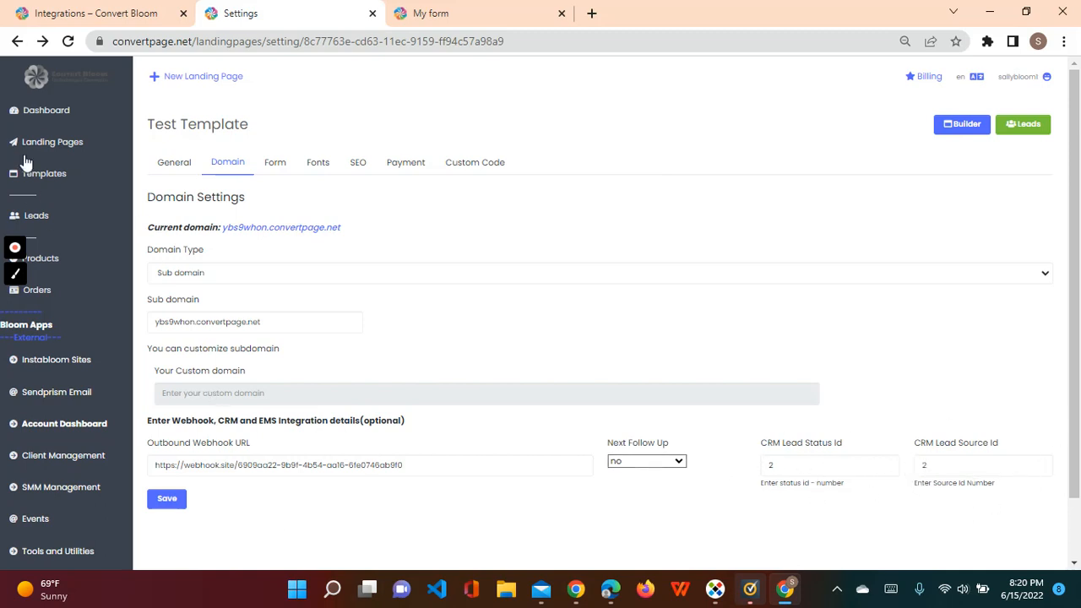
pyautogui.click(36, 217)
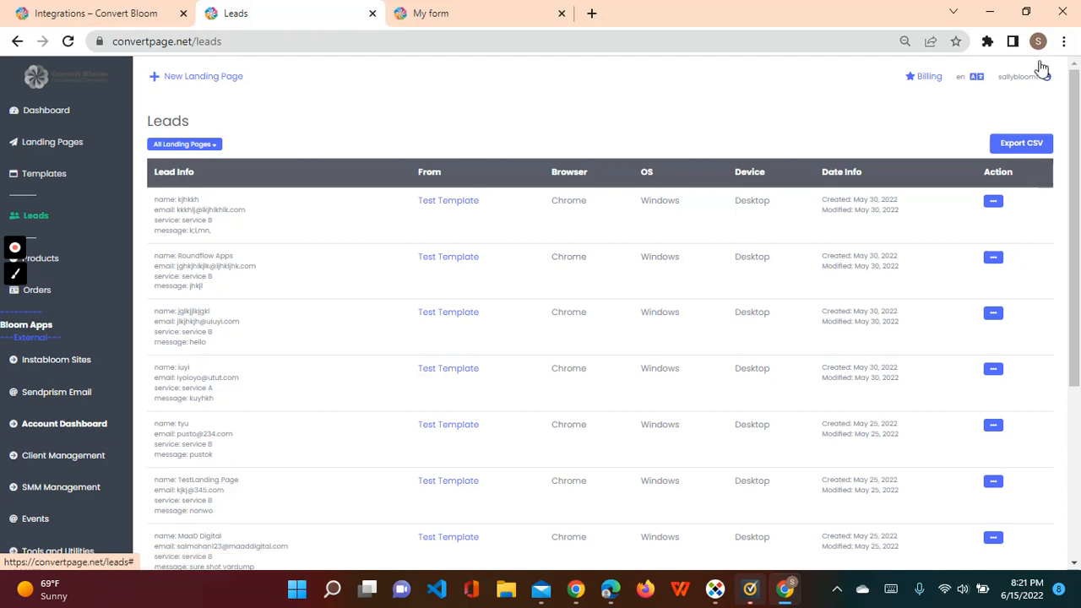
# - Open the account settings and review the PayPal and Stripe fields in the payment settings
pyautogui.click(1020, 81)
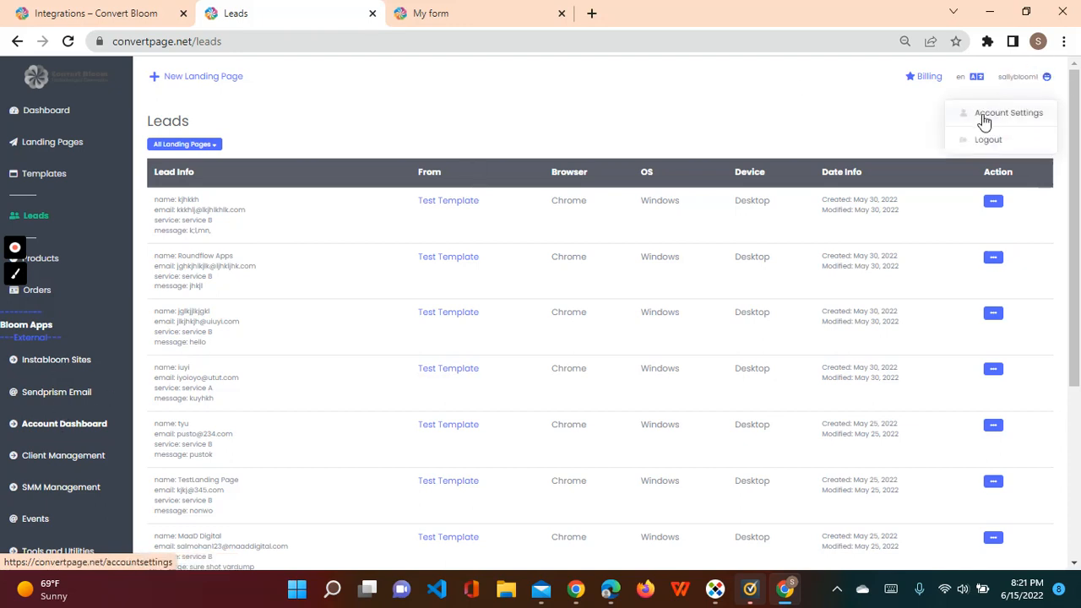
pyautogui.click(1004, 112)
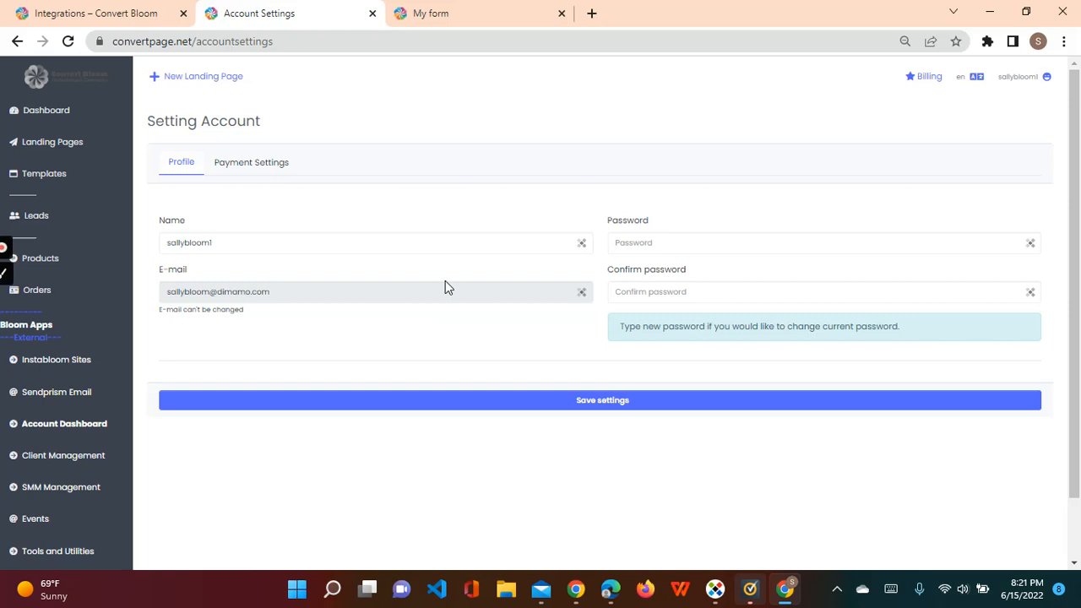
pyautogui.click(233, 165)
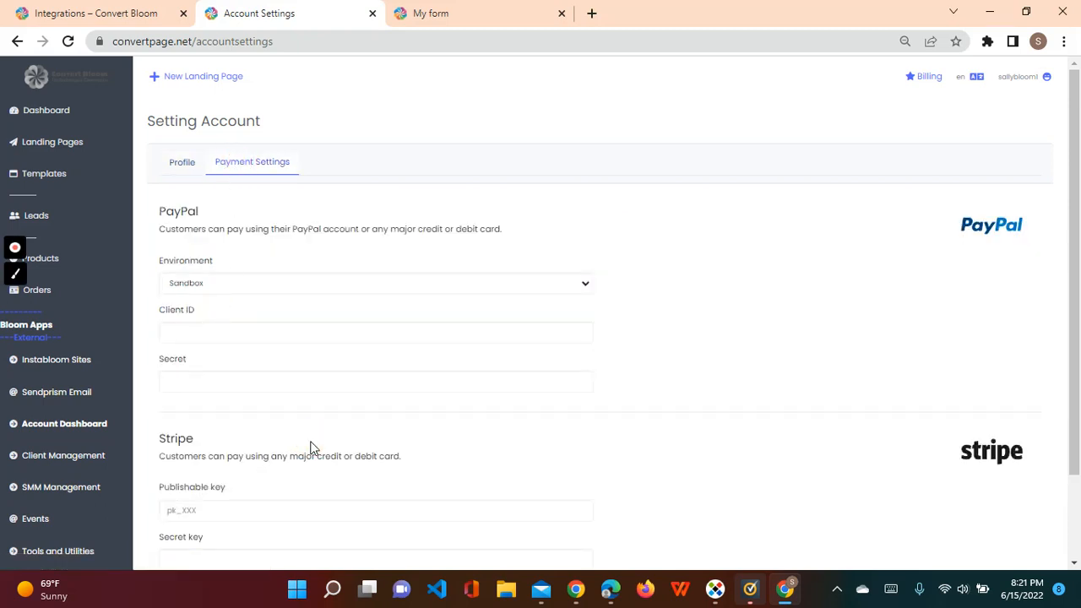
pyautogui.scroll(-1, 309, 448)
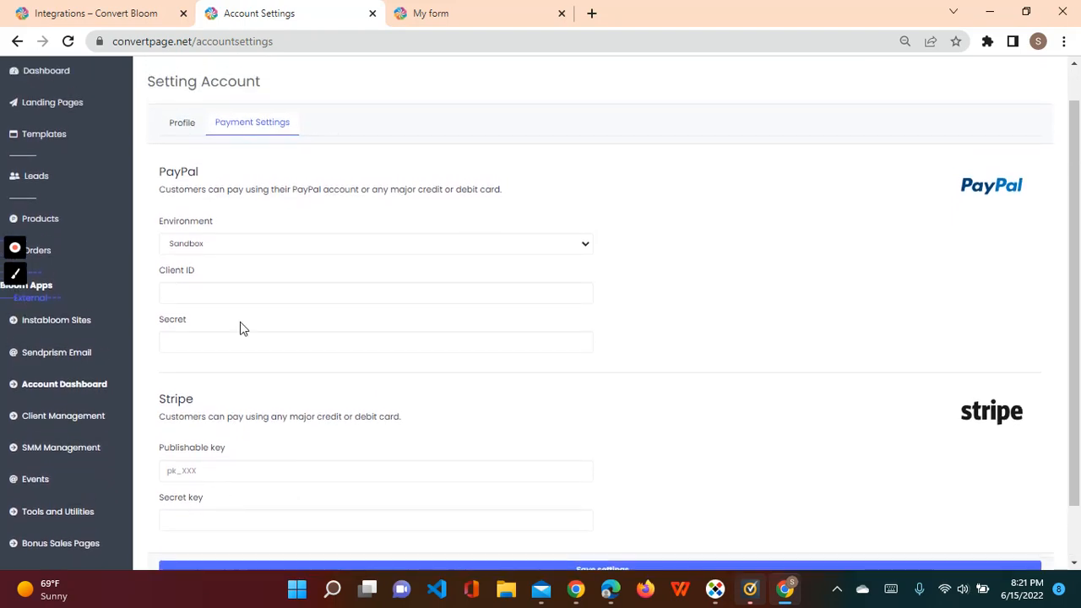
pyautogui.click(191, 295)
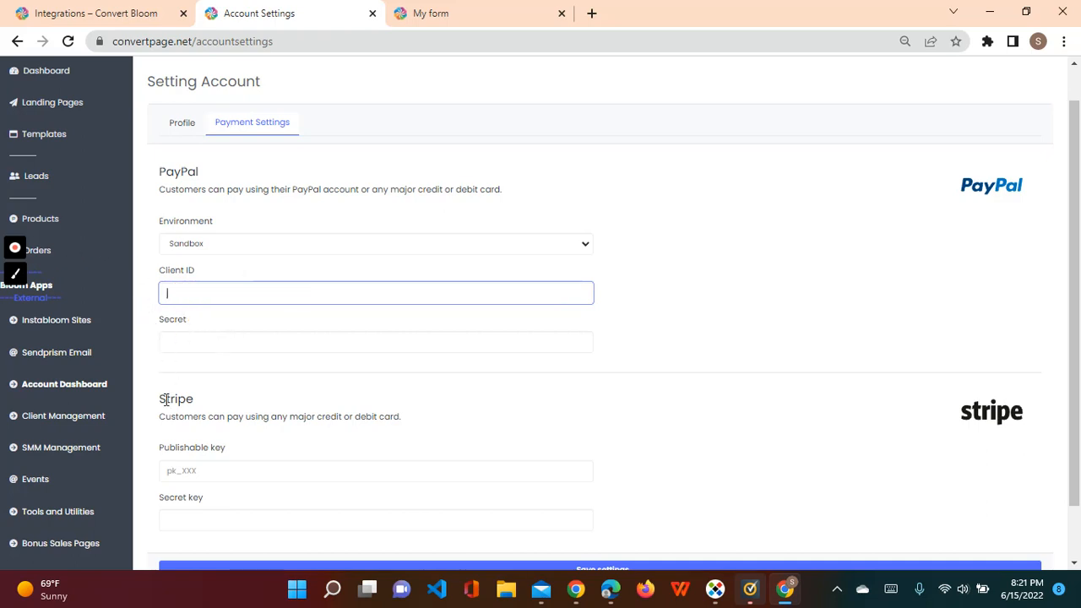
# - Go to the products page and open the form for creating a product
pyautogui.click(58, 222)
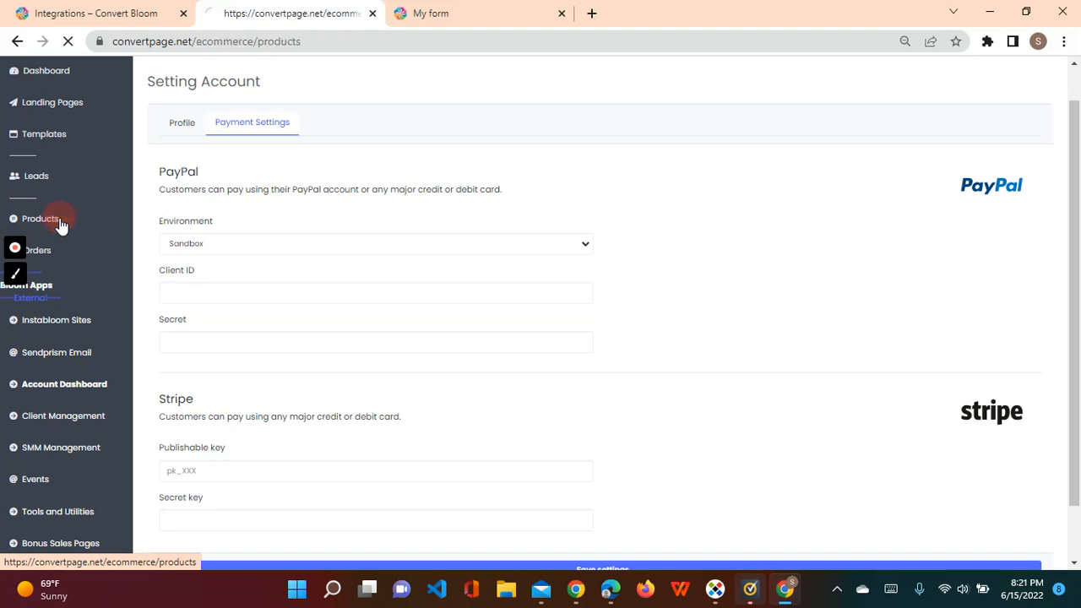
pyautogui.click(1001, 123)
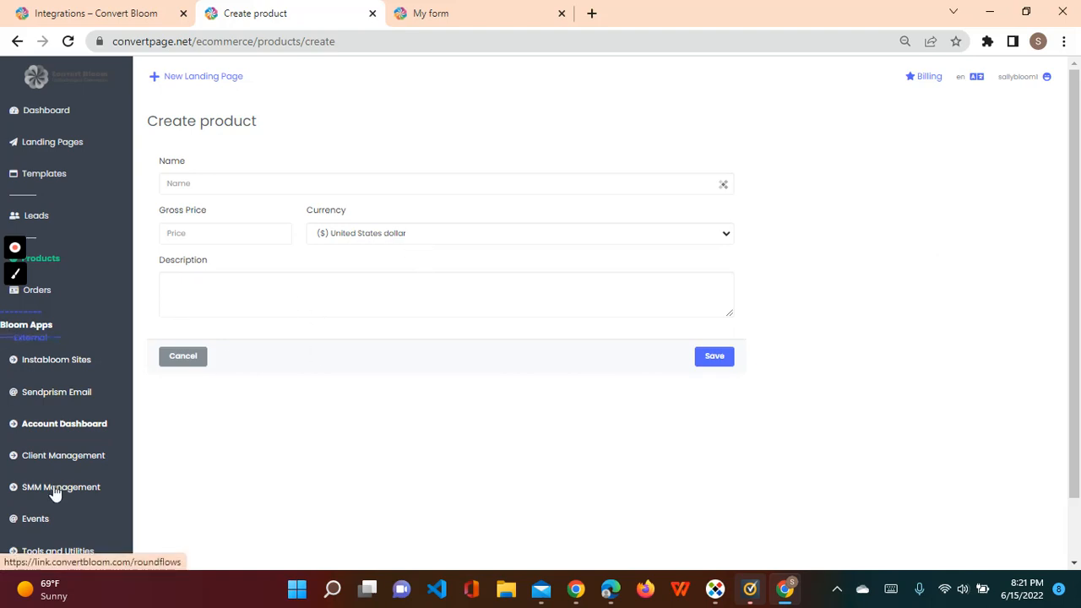
# - Open Test3 in the builder from the landing pages list and add a Stripe button below Send me now in the quote form
pyautogui.click(36, 147)
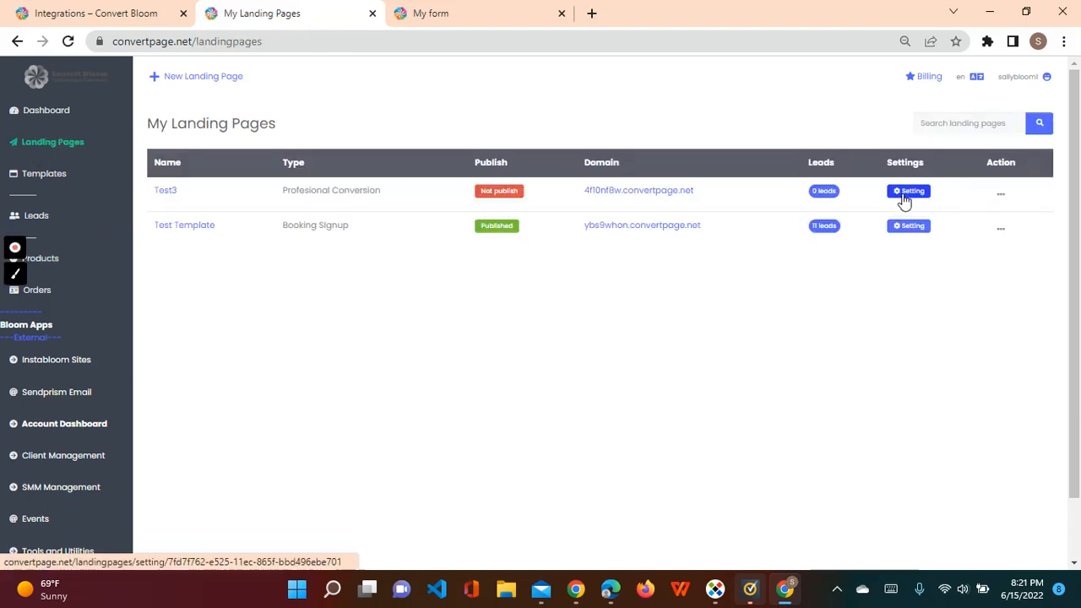
pyautogui.click(1000, 197)
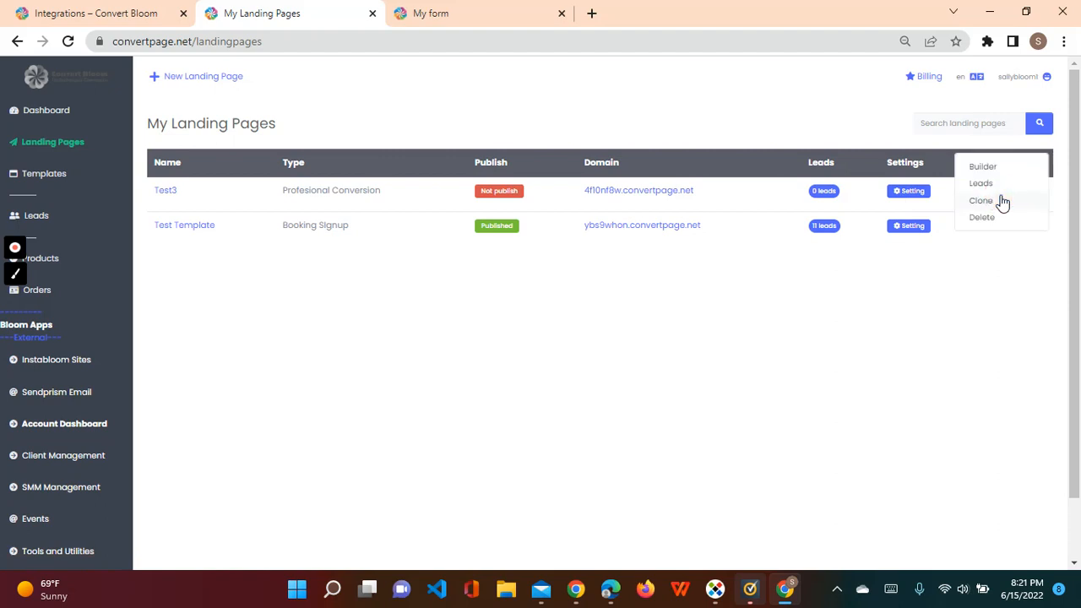
pyautogui.click(984, 168)
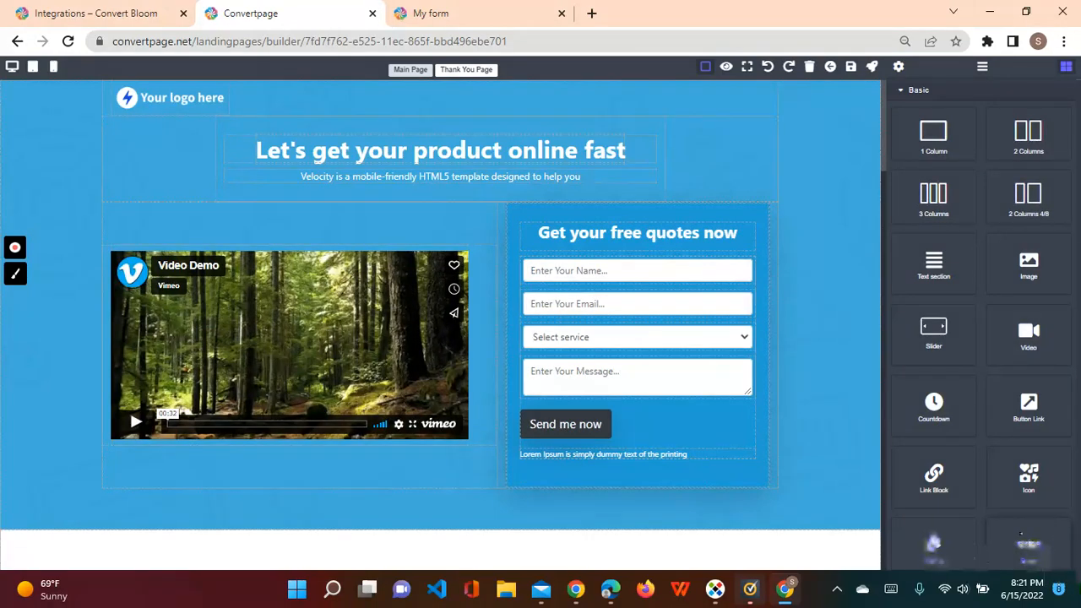
pyautogui.scroll(-3, 1078, 499)
pyautogui.scroll(-3, 1079, 499)
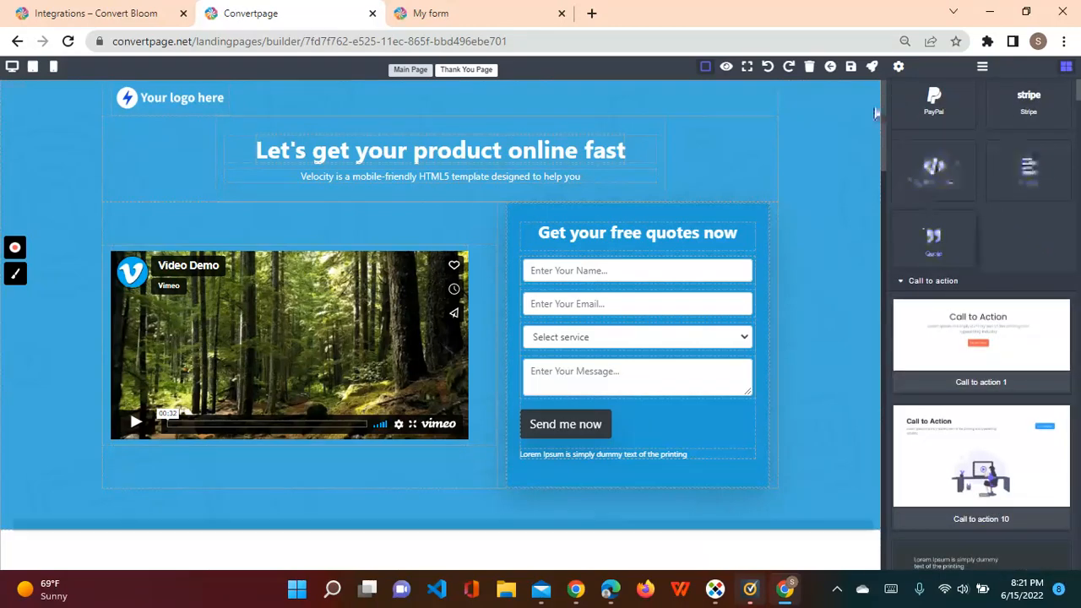
pyautogui.moveTo(1009, 110); pyautogui.dragTo(656, 443)
pyautogui.click(650, 450)
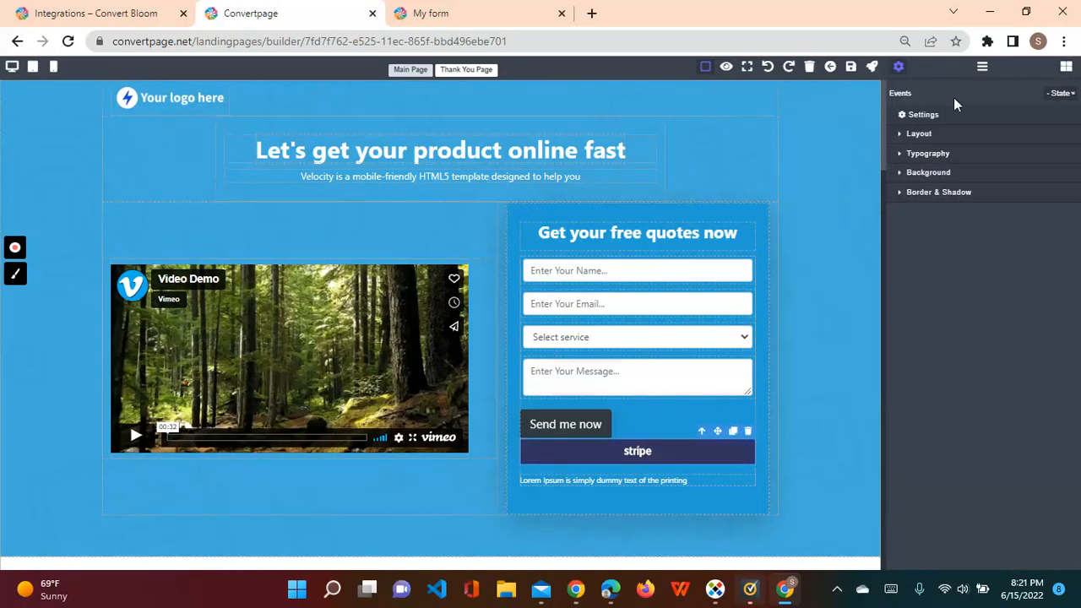
# - Open the Stripe button's settings and check the product choices available for it
pyautogui.click(918, 114)
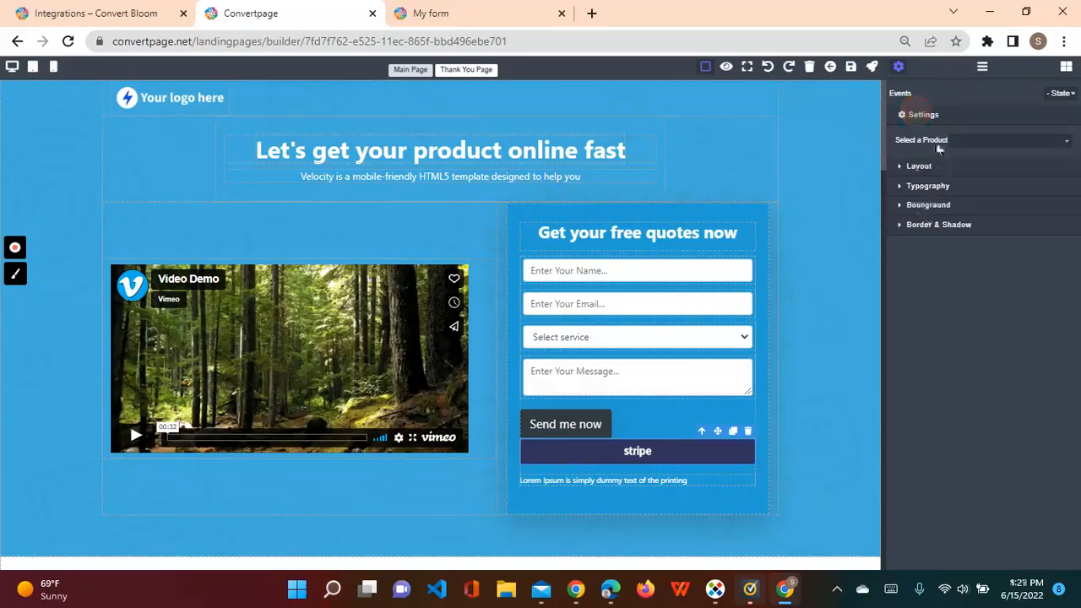
pyautogui.click(935, 141)
pyautogui.click(984, 145)
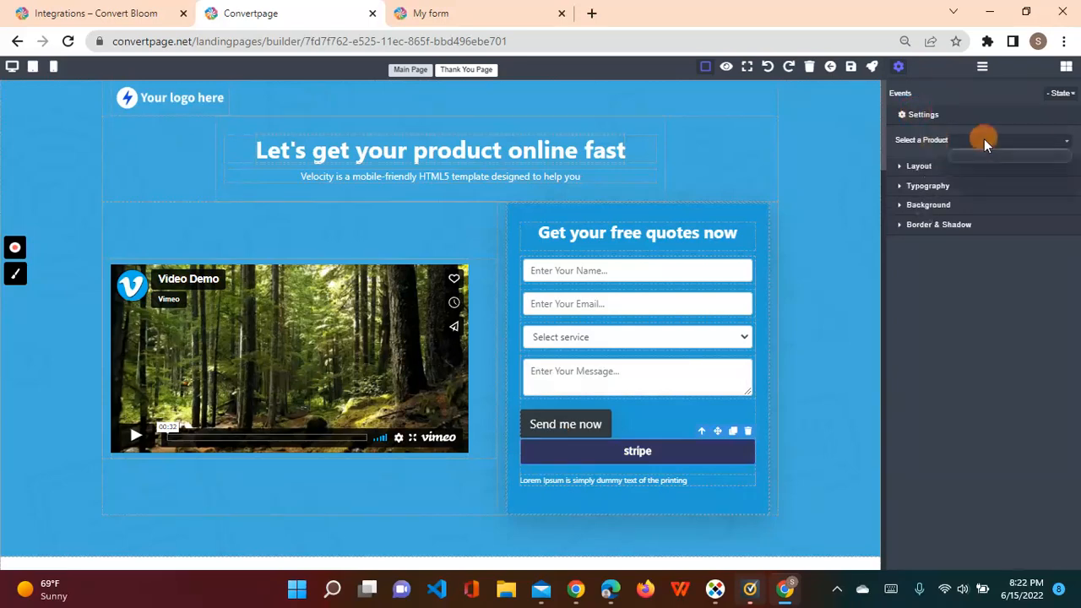
pyautogui.click(979, 152)
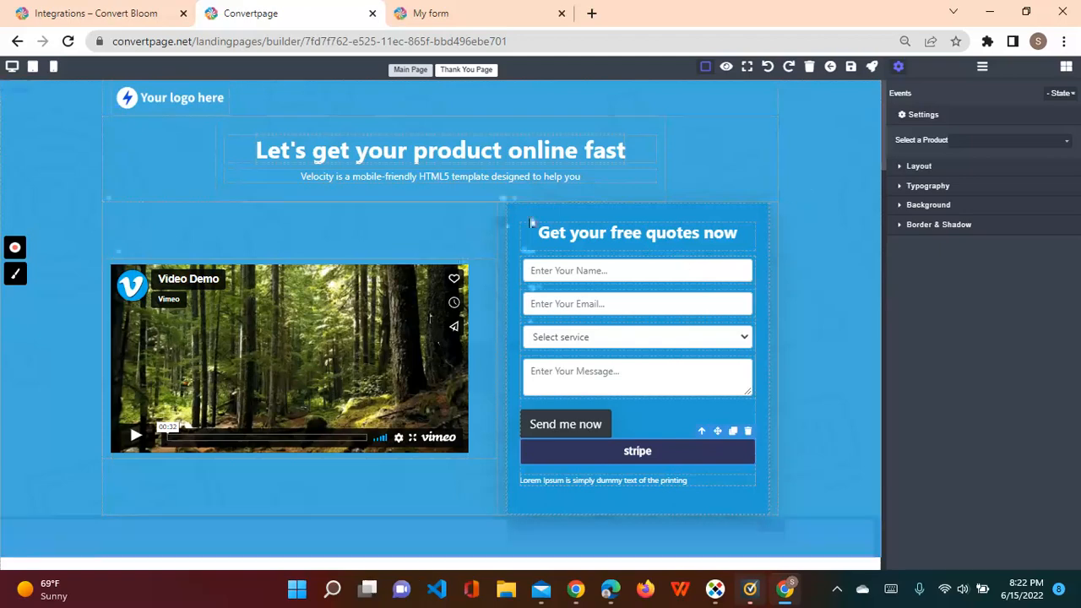
# - Return to the landing pages list, look over the external Bloom Apps links, and switch to the Convert Bloom Integrations dashboard
pyautogui.click(21, 48)
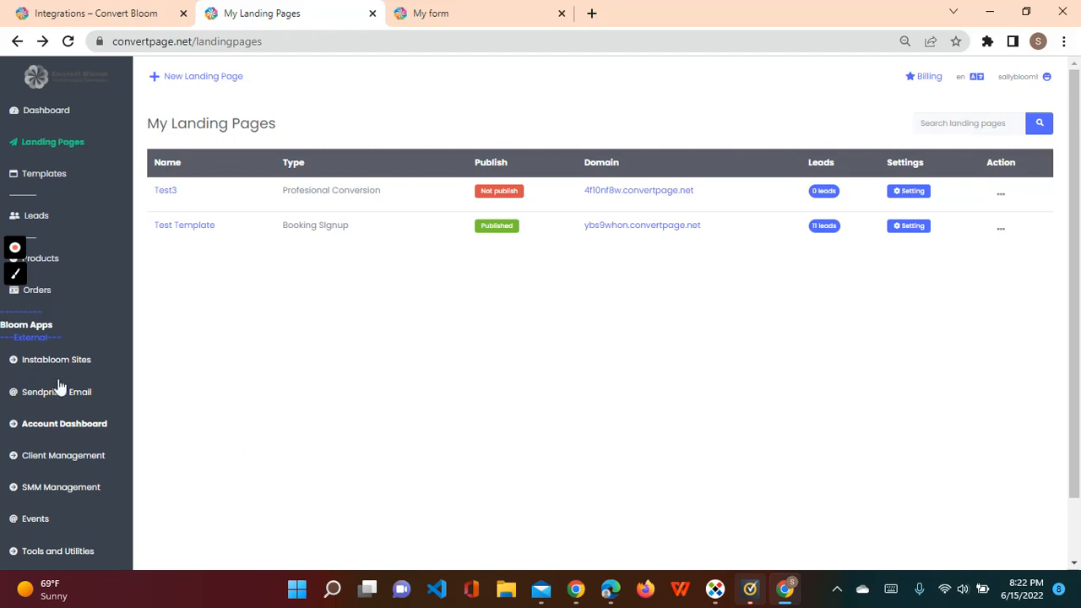
pyautogui.click(176, 405)
pyautogui.scroll(-2, 175, 404)
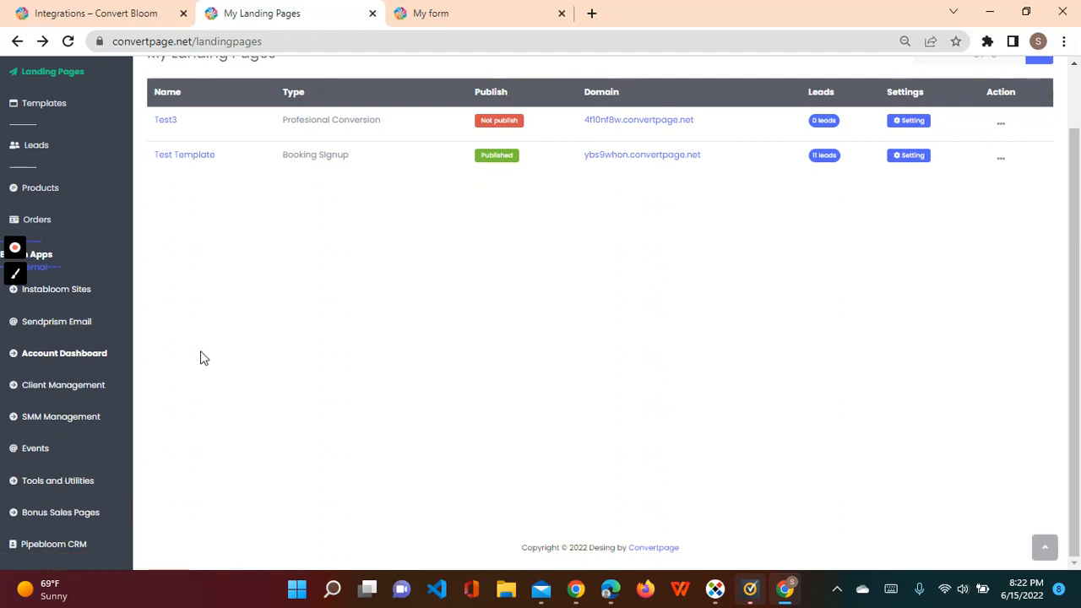
pyautogui.scroll(2, 200, 358)
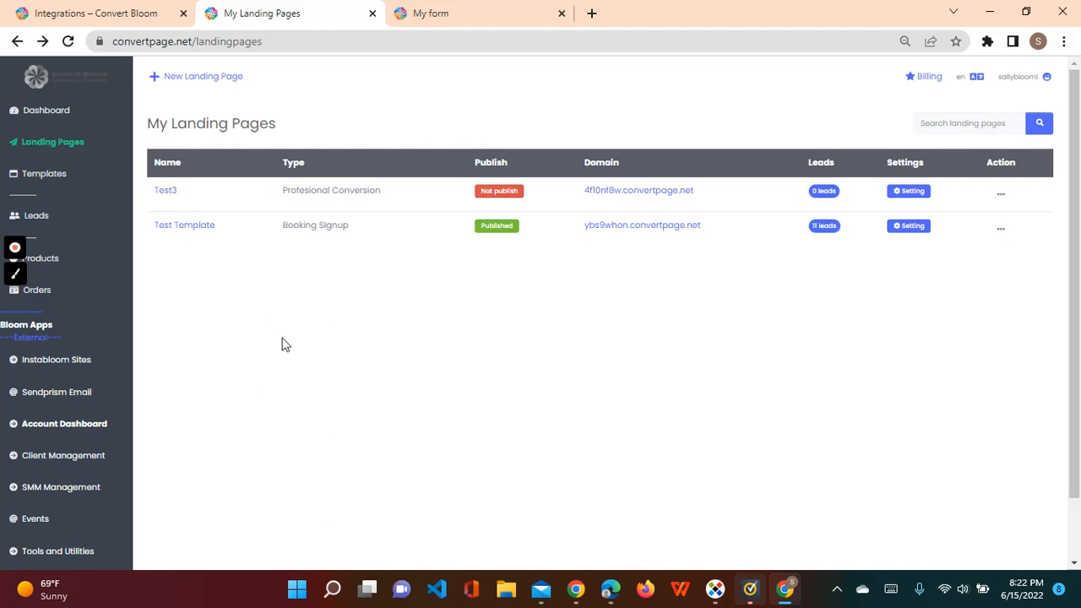
pyautogui.click(129, 12)
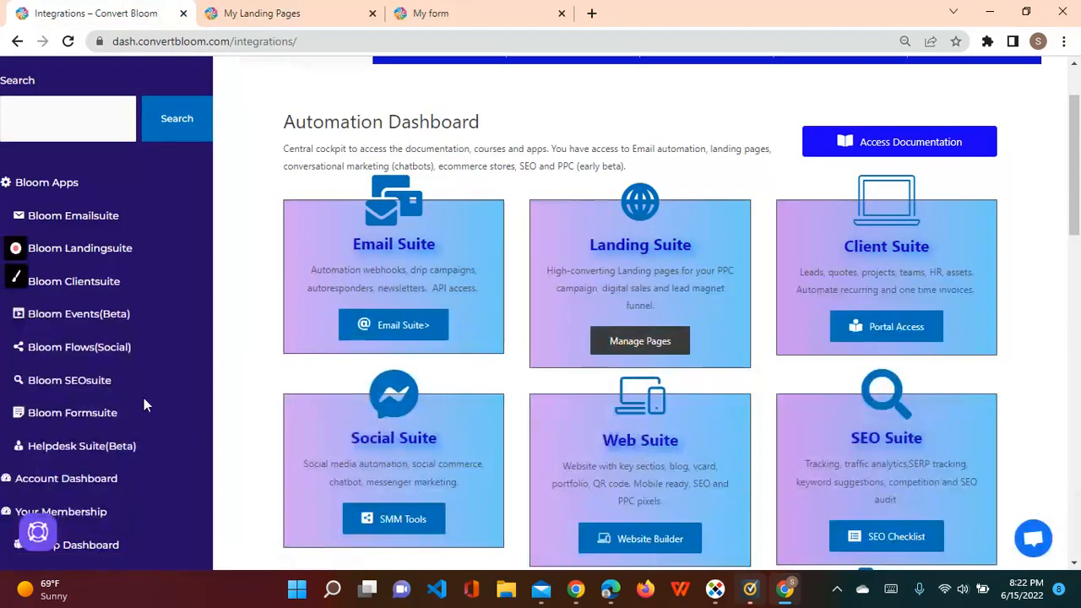